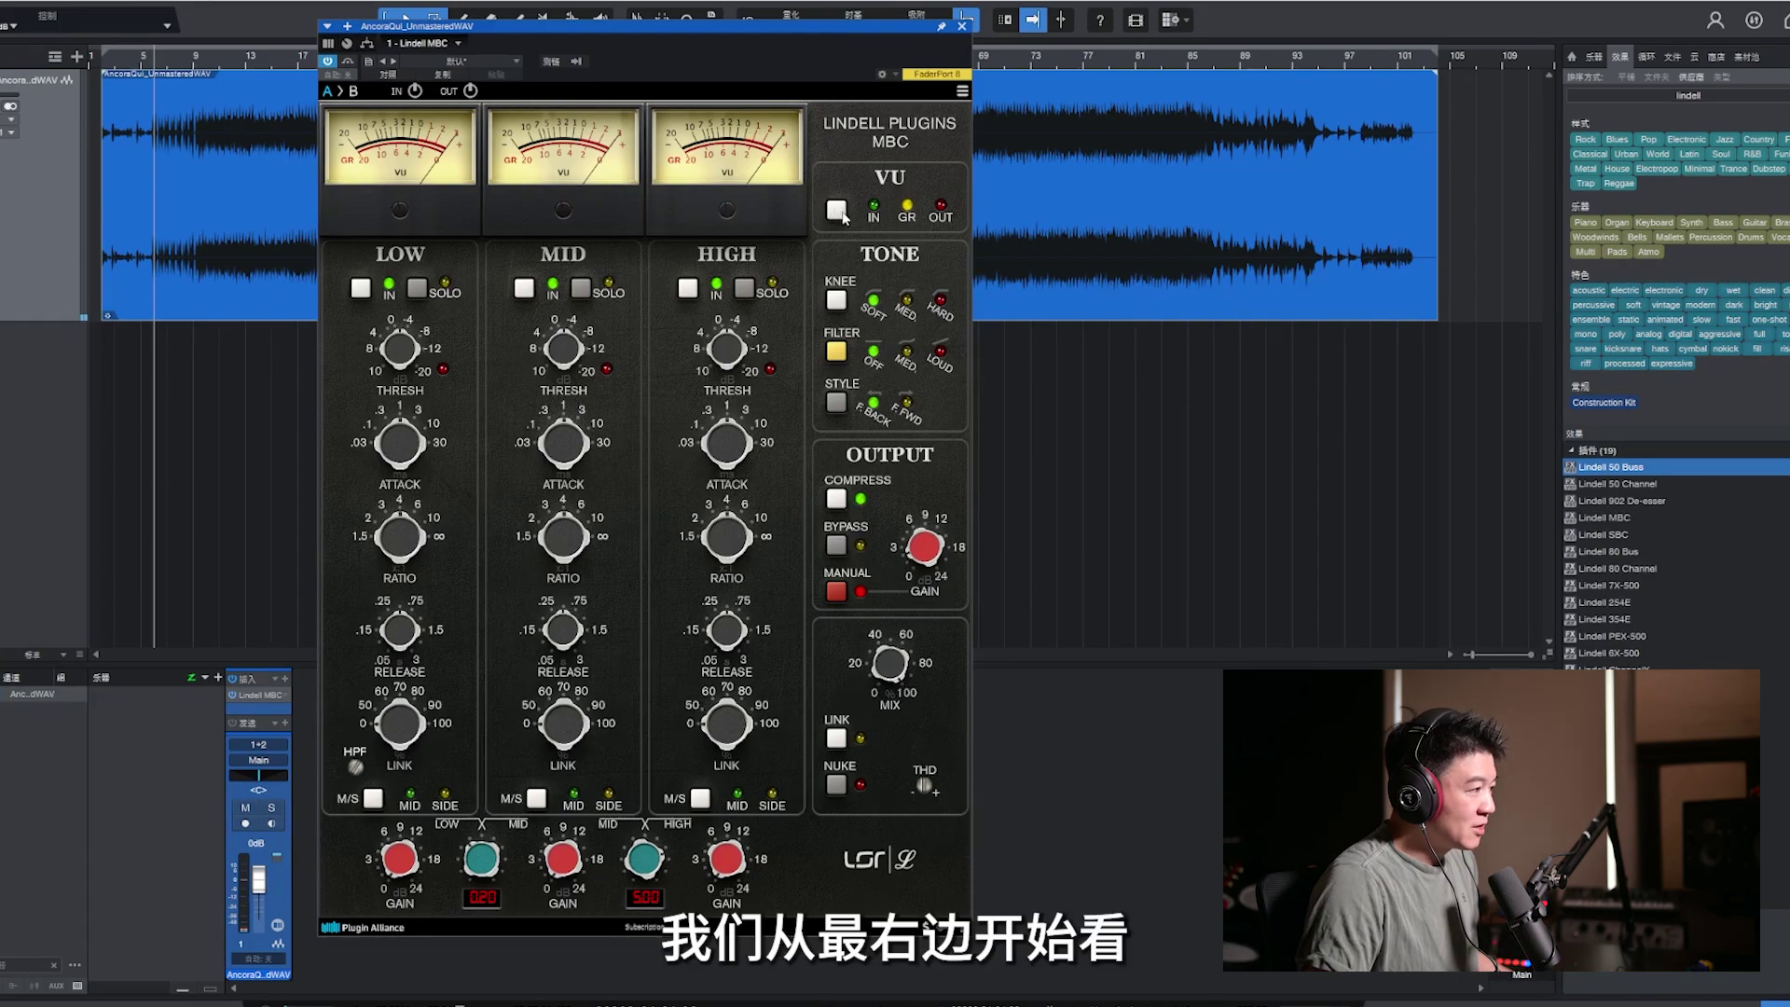
Check the VU meter modes and set the multiband compressor's knee to MED
left_click(836, 211)
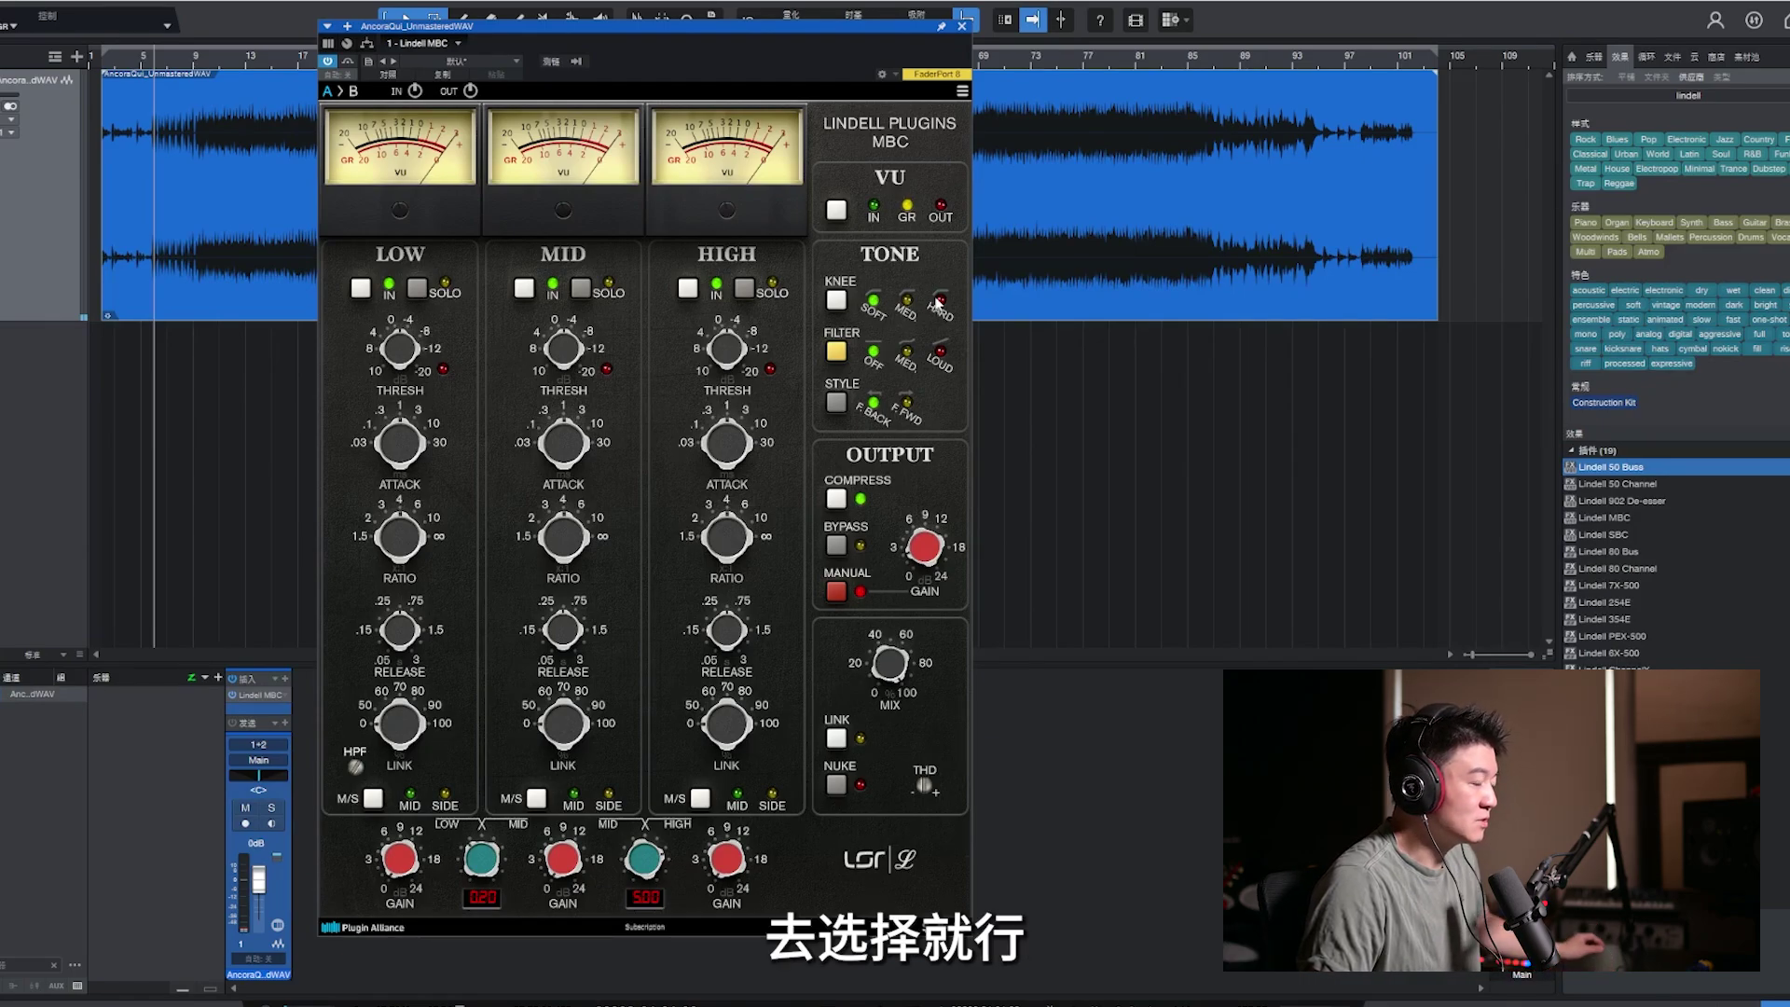
left_click(907, 301)
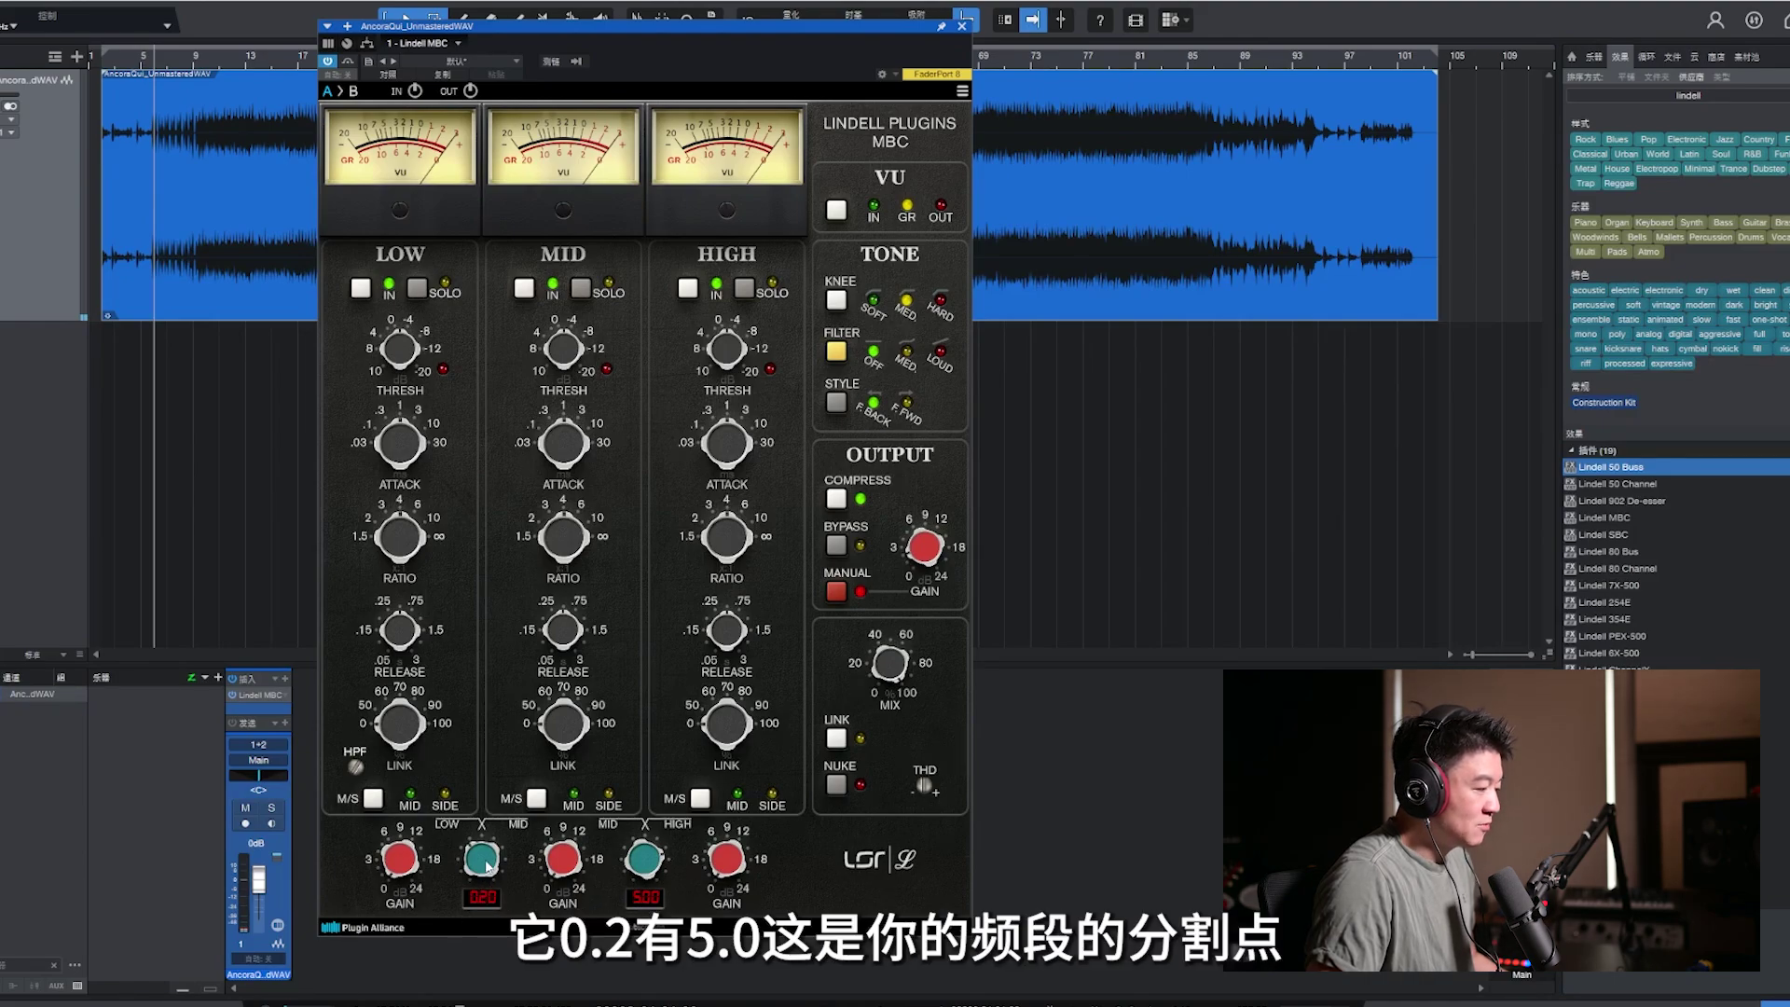
mouse_move(487, 867)
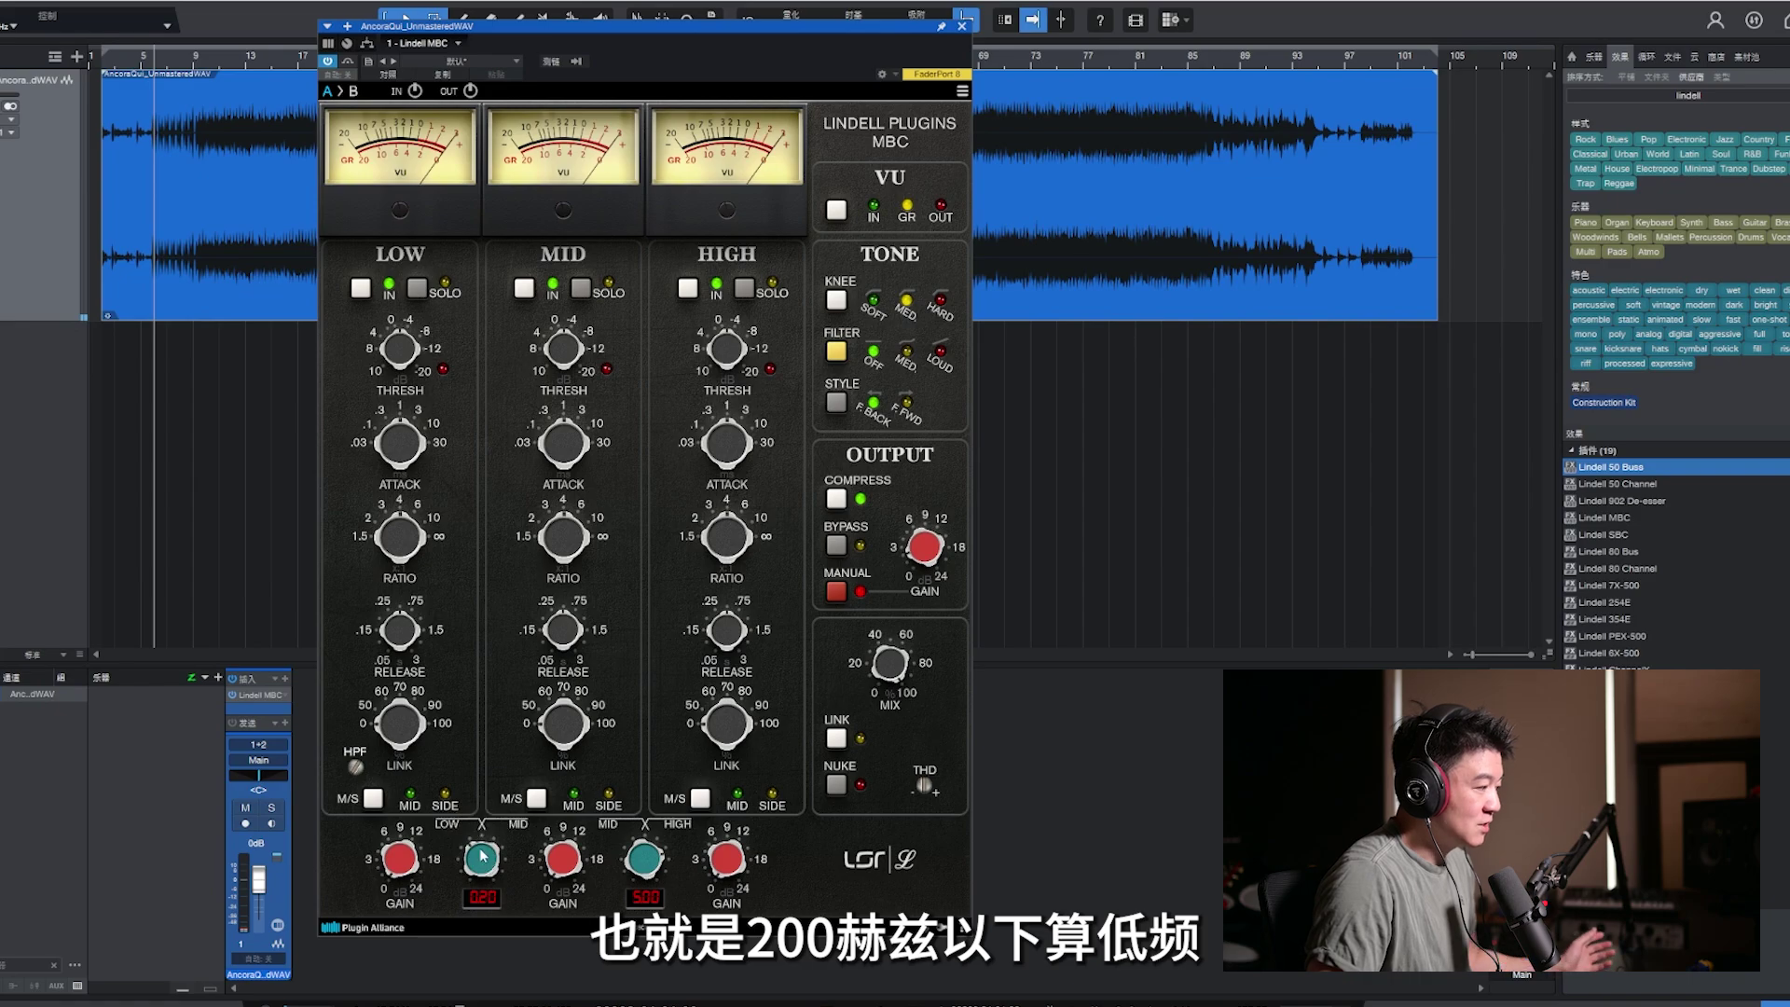
mouse_move(654, 871)
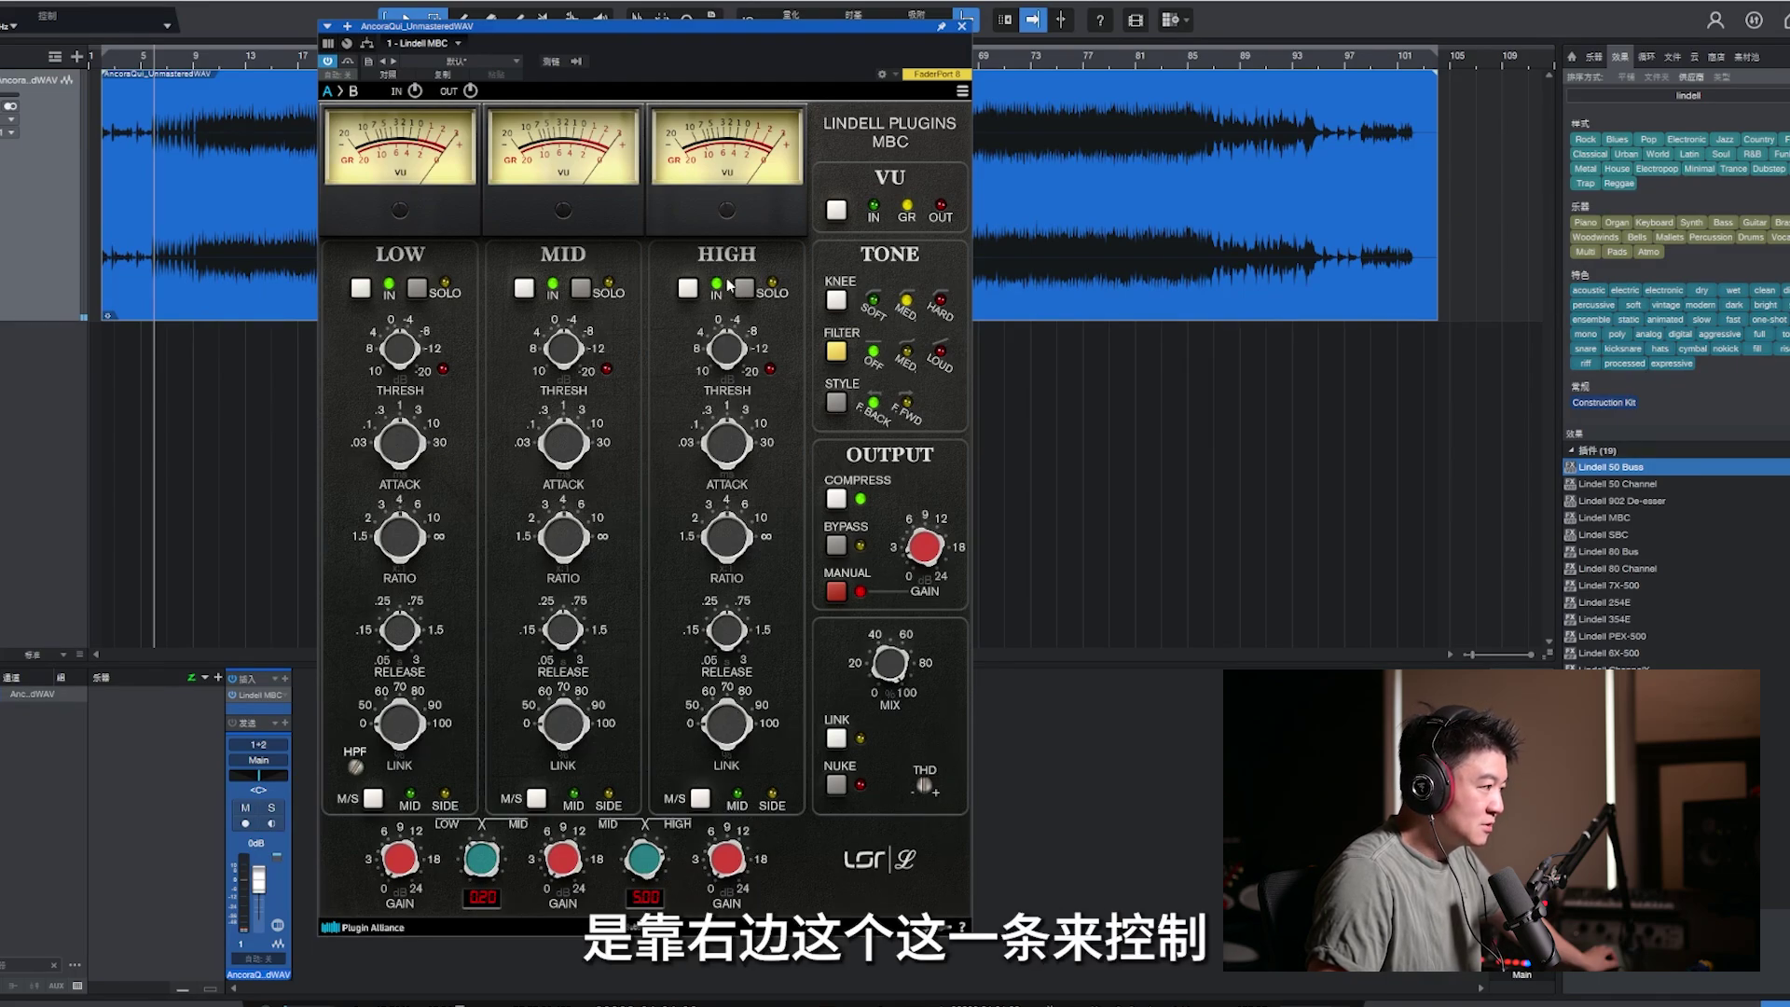
Solo the low band and play the track from about bar 10
left_click(419, 291)
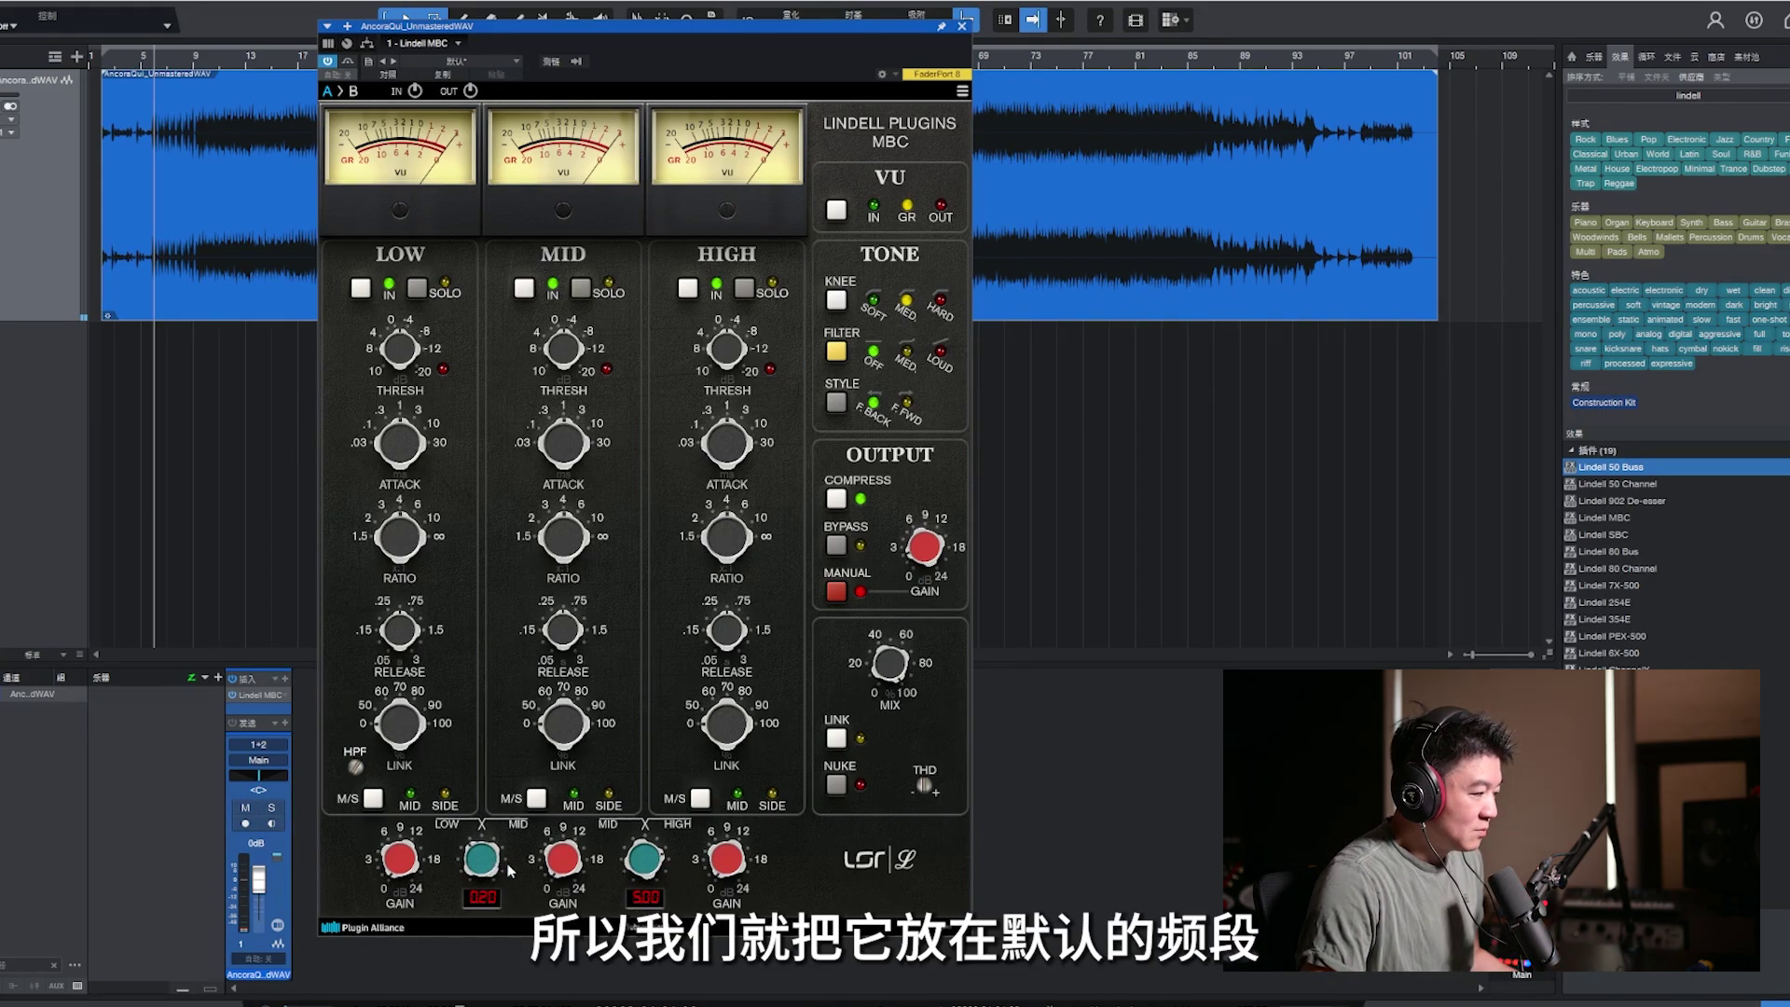
left_click(429, 305)
key("space")
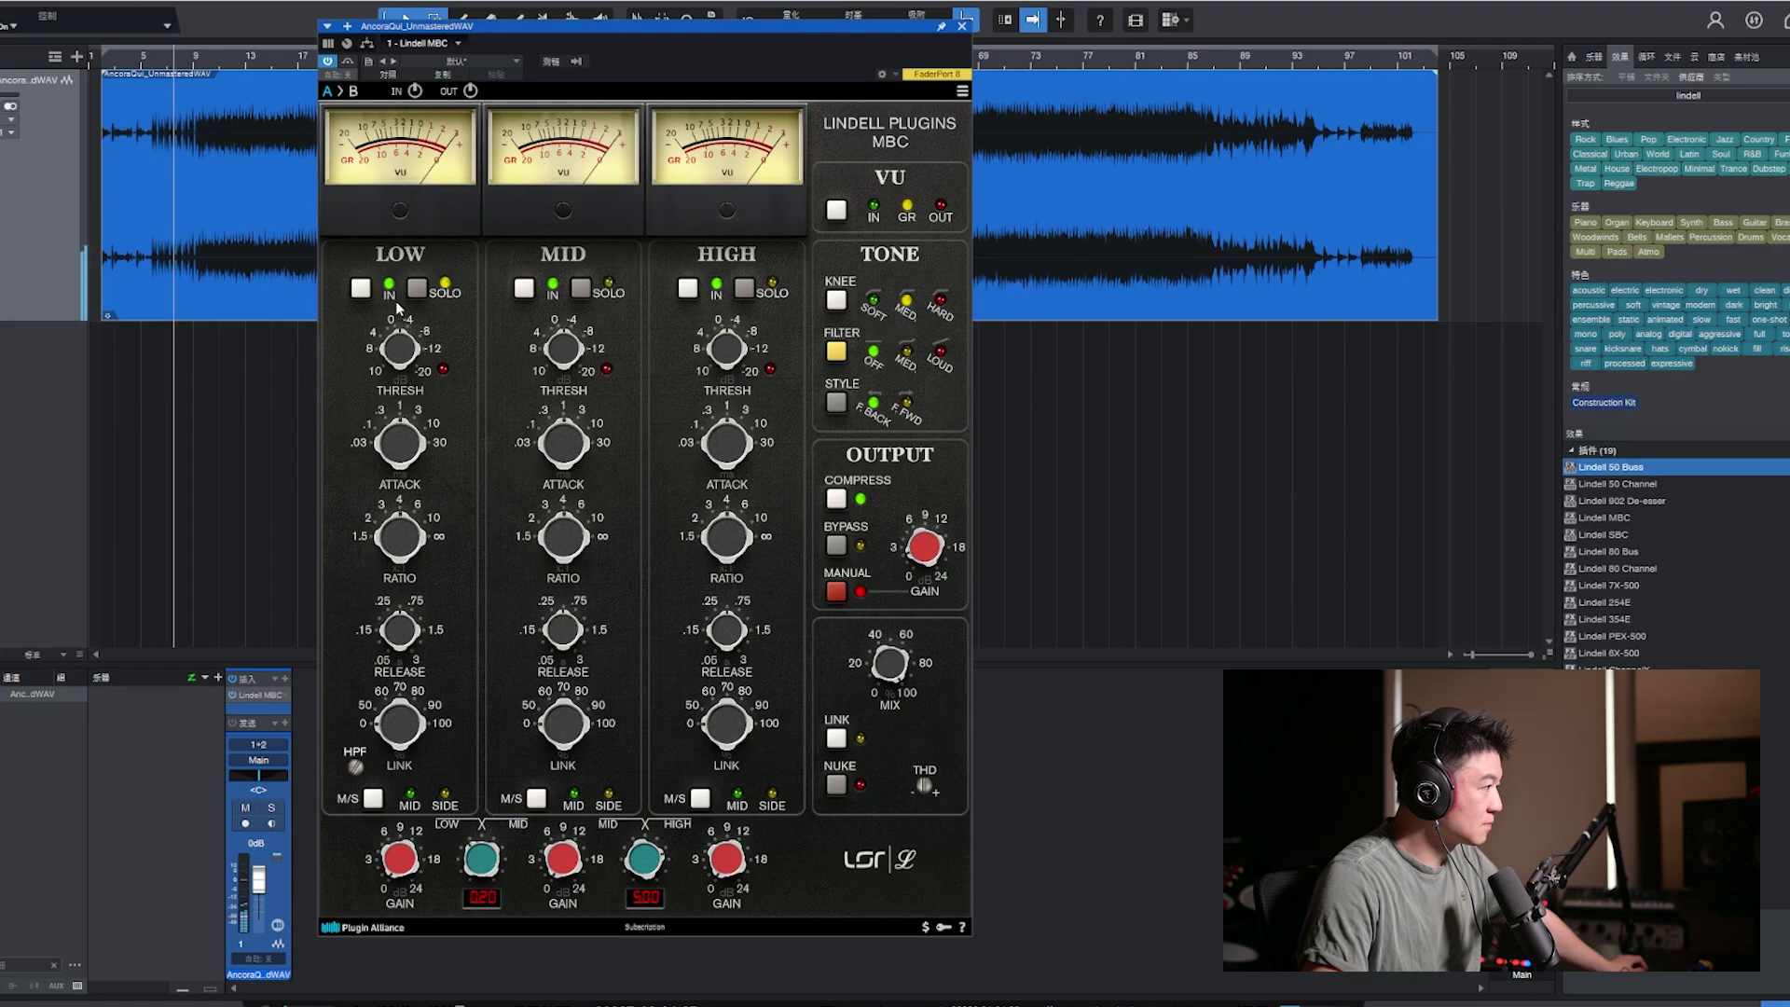
left_click(209, 75)
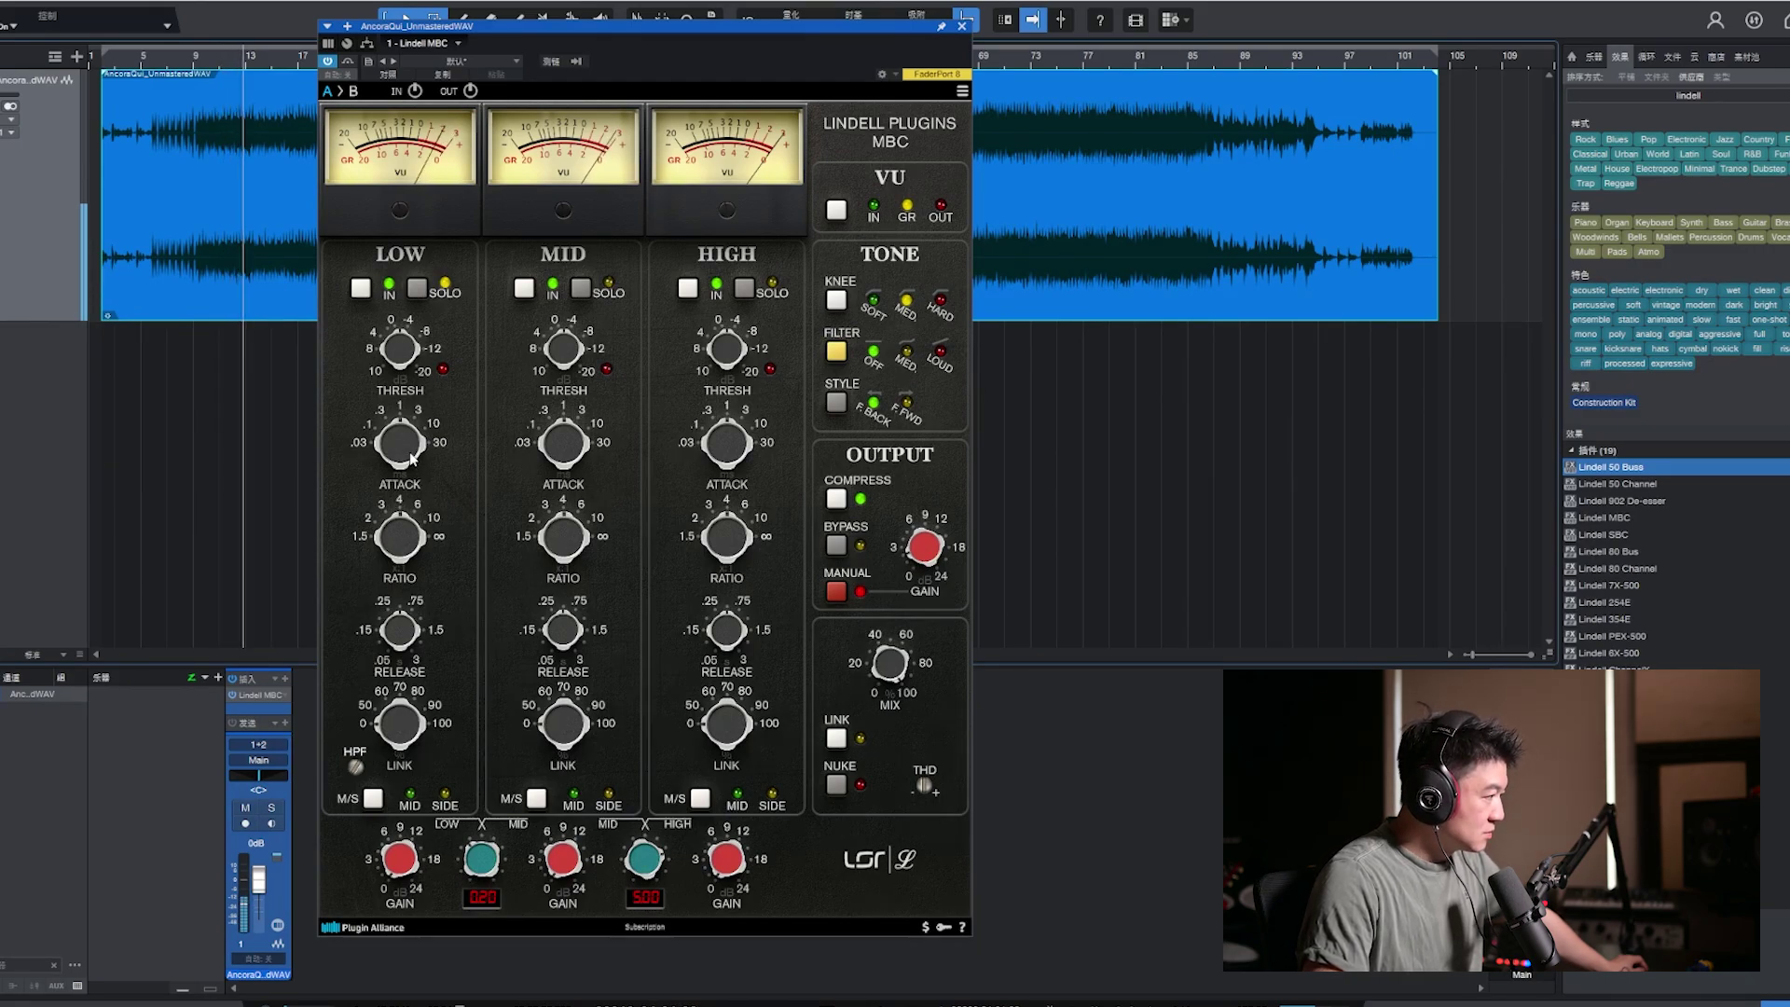
Set the low band's attack to 0.3 ms and adjust its release time
mouse_move(407, 454)
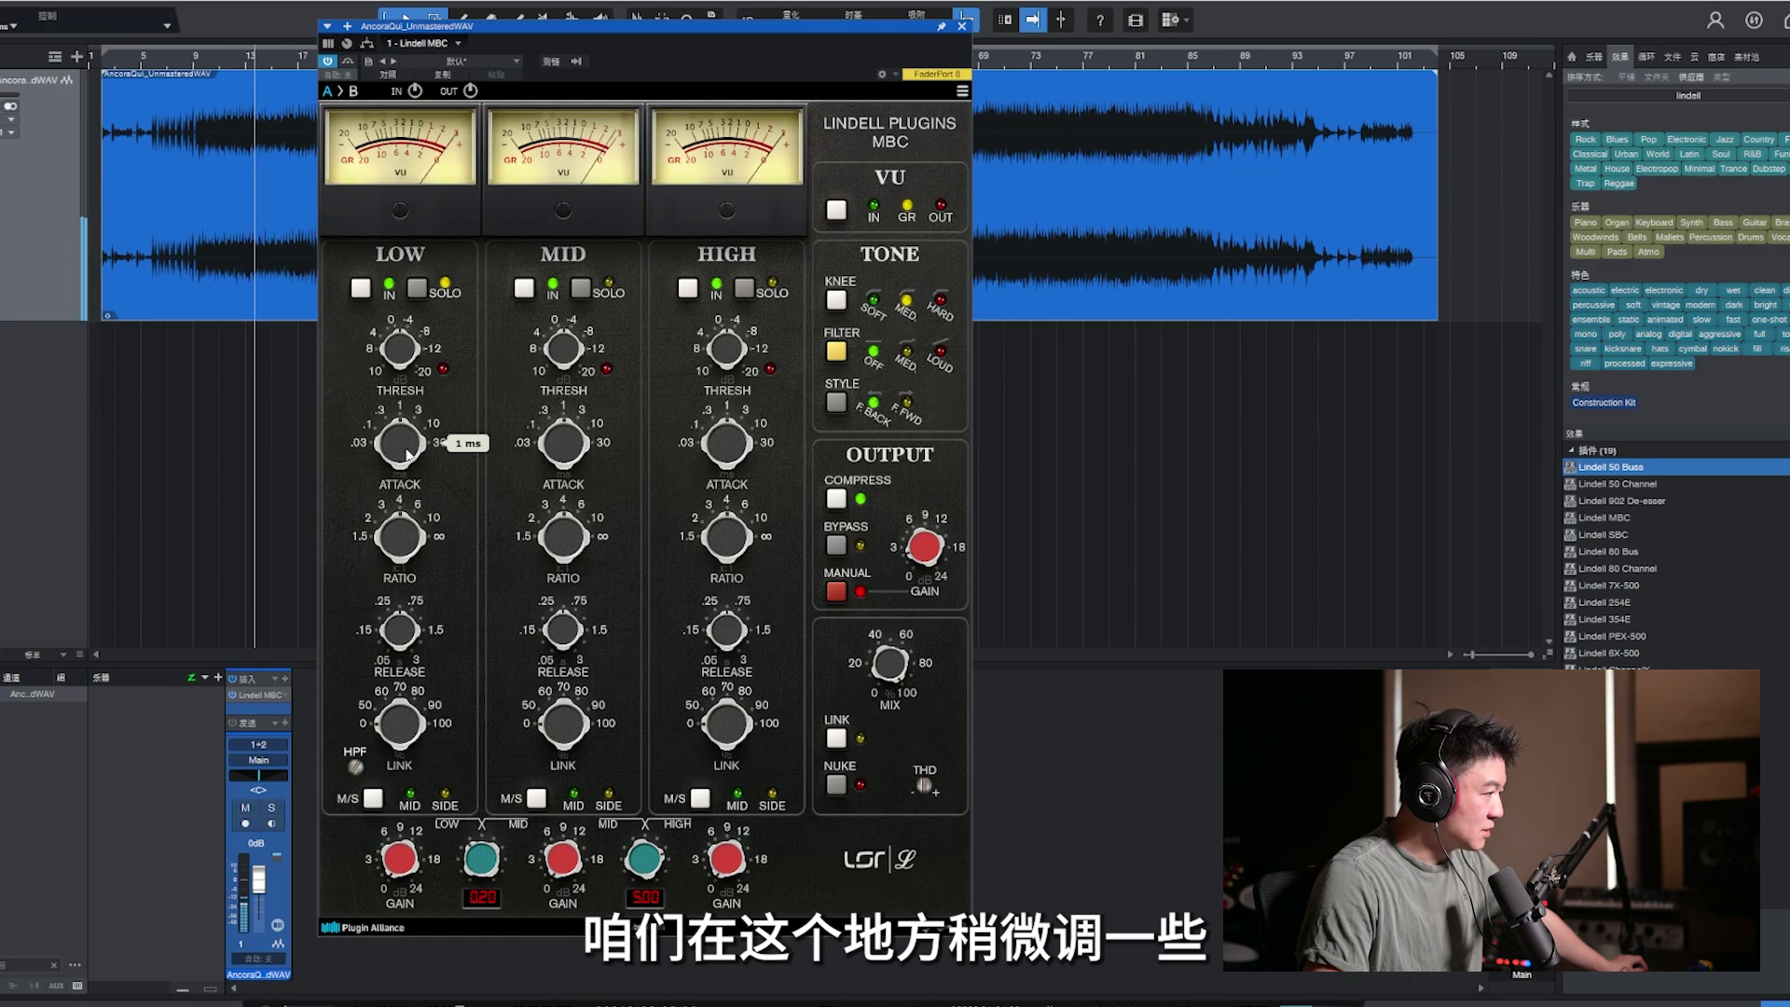
left_click_drag(408, 454, 413, 488)
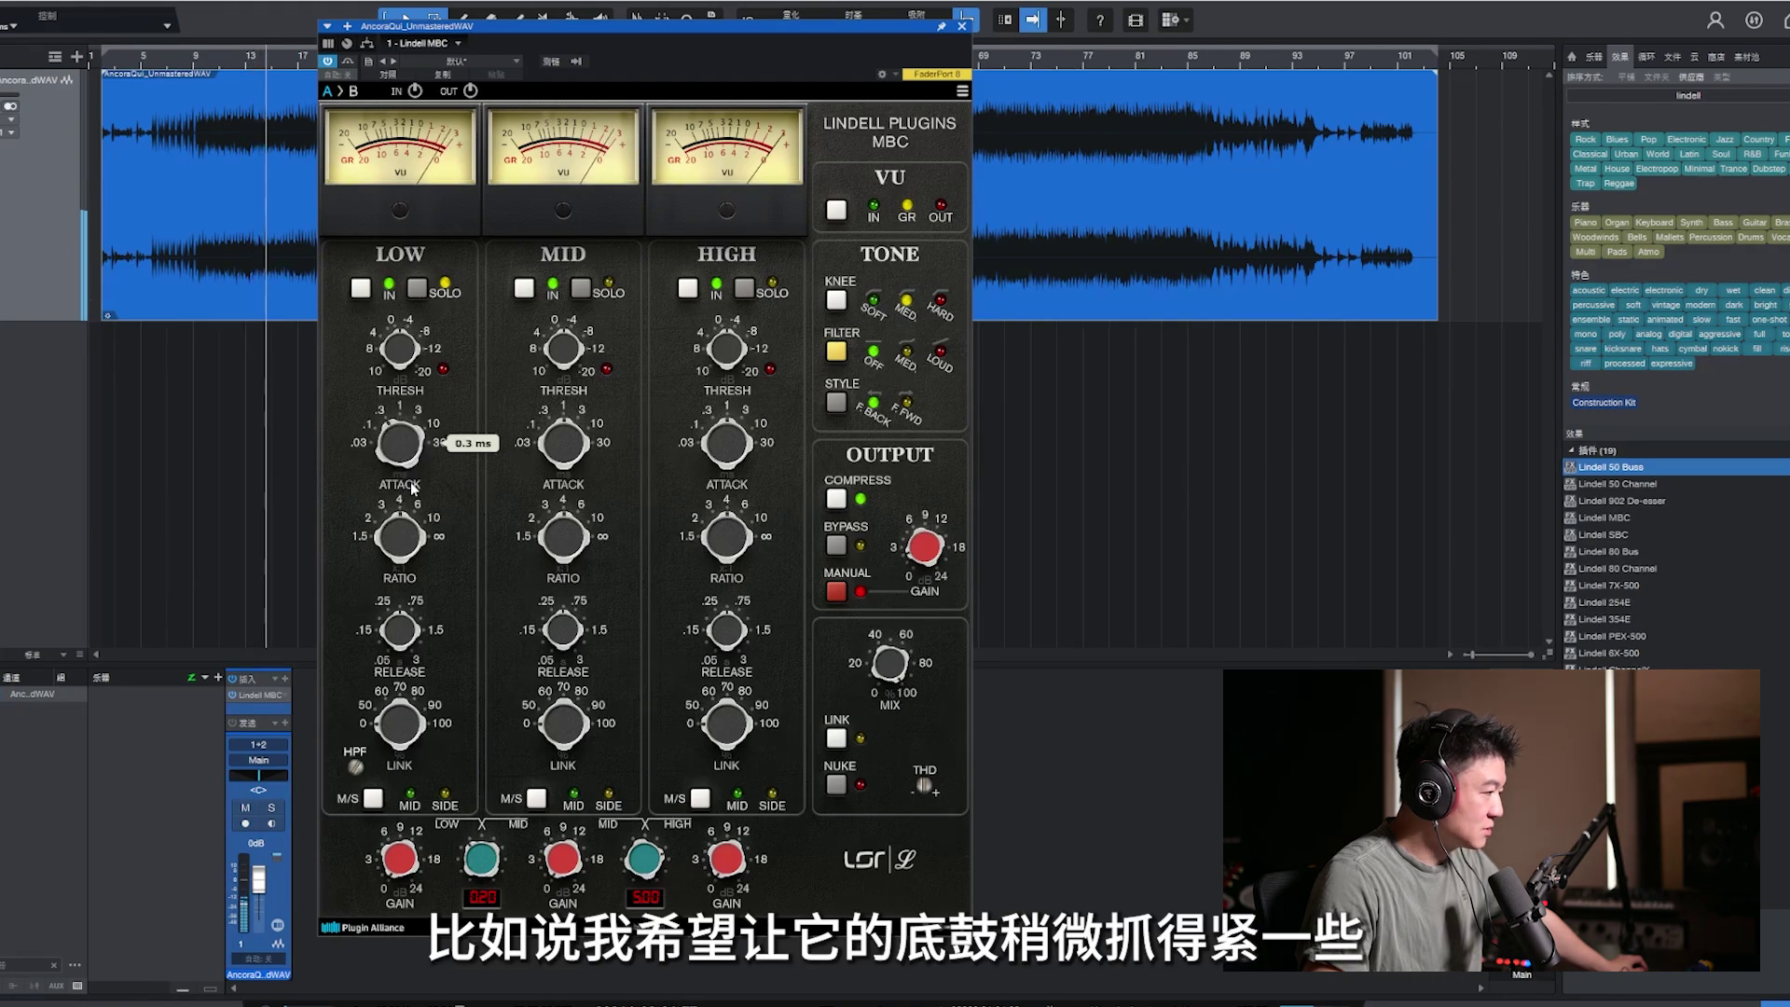
mouse_move(406, 539)
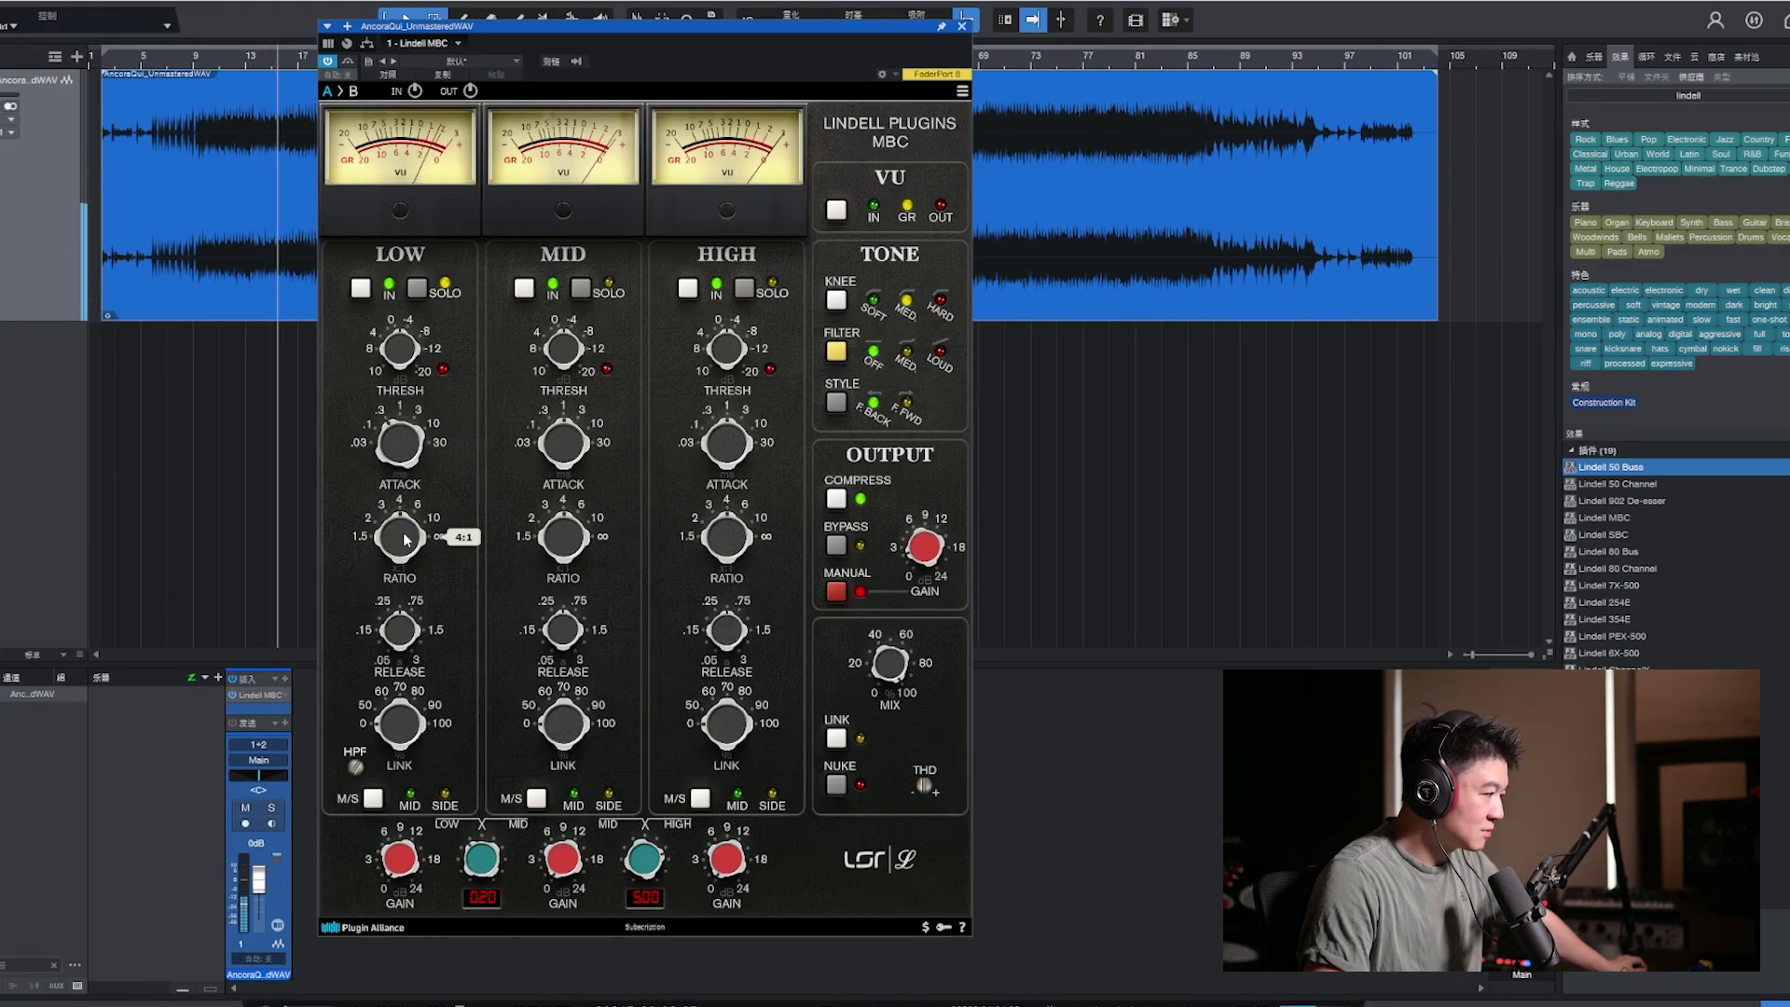
left_click_drag(401, 630, 404, 716)
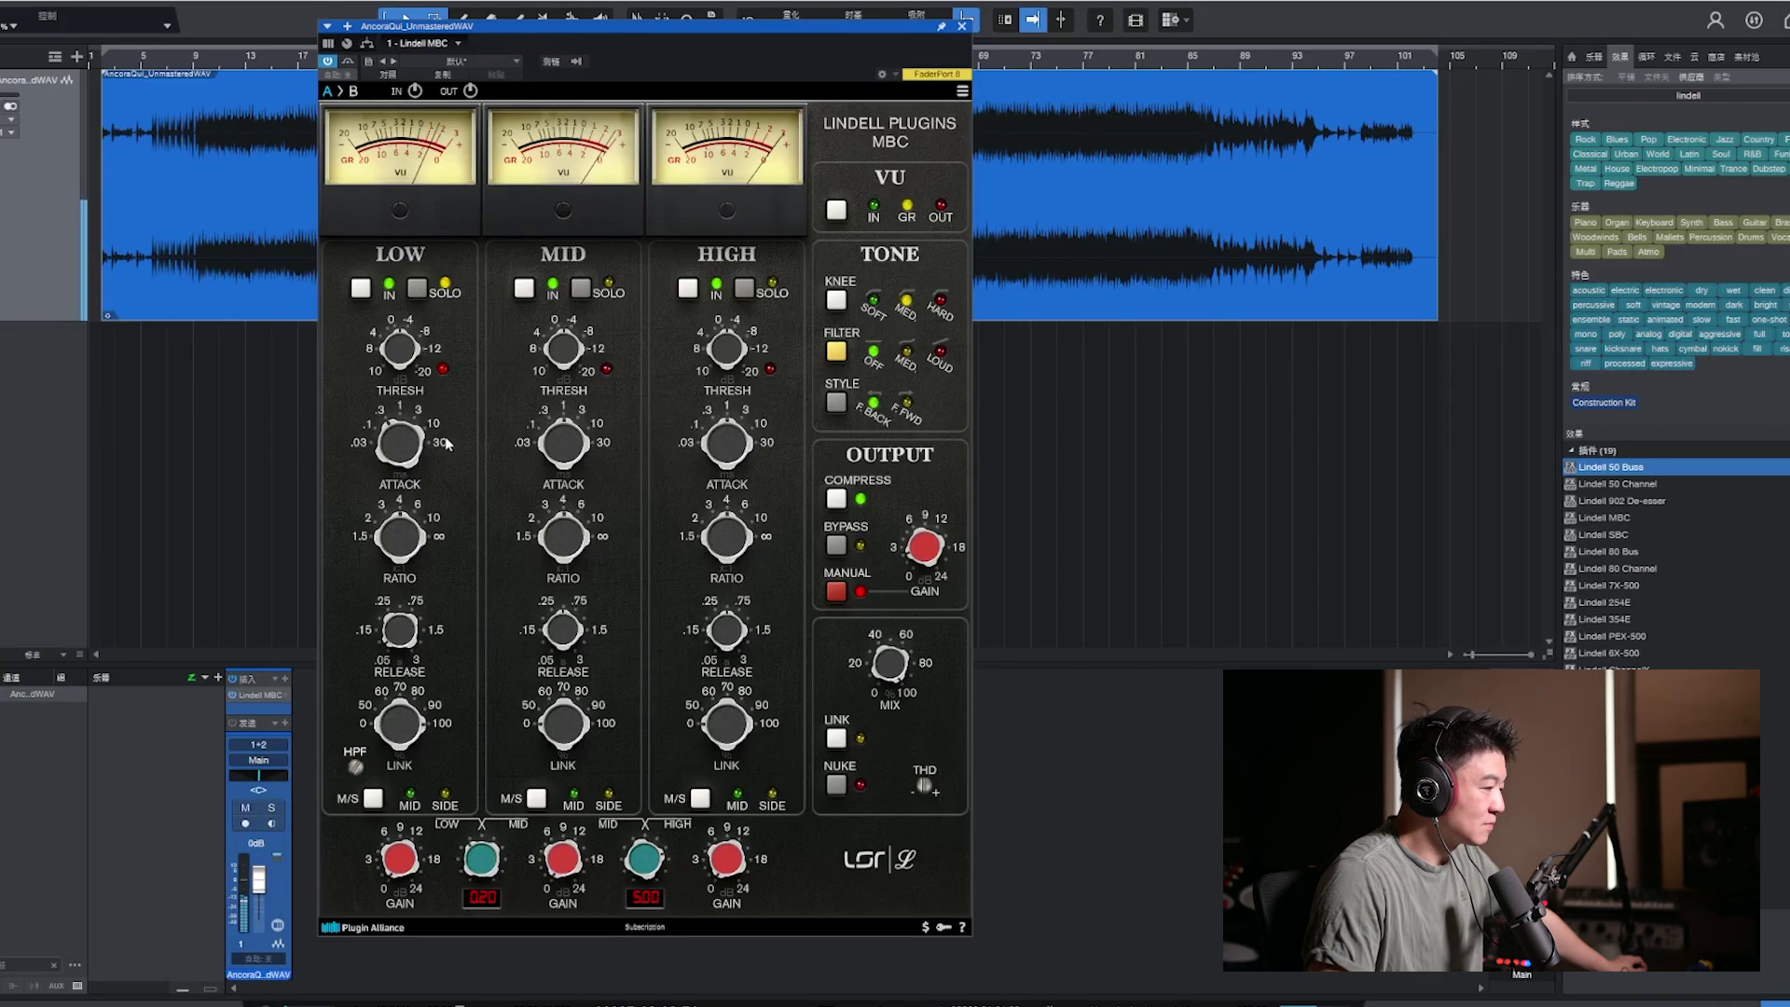
Solo the mid band instead of the low band, and set its attack to 10 ms with a slightly lower ratio
left_click(582, 291)
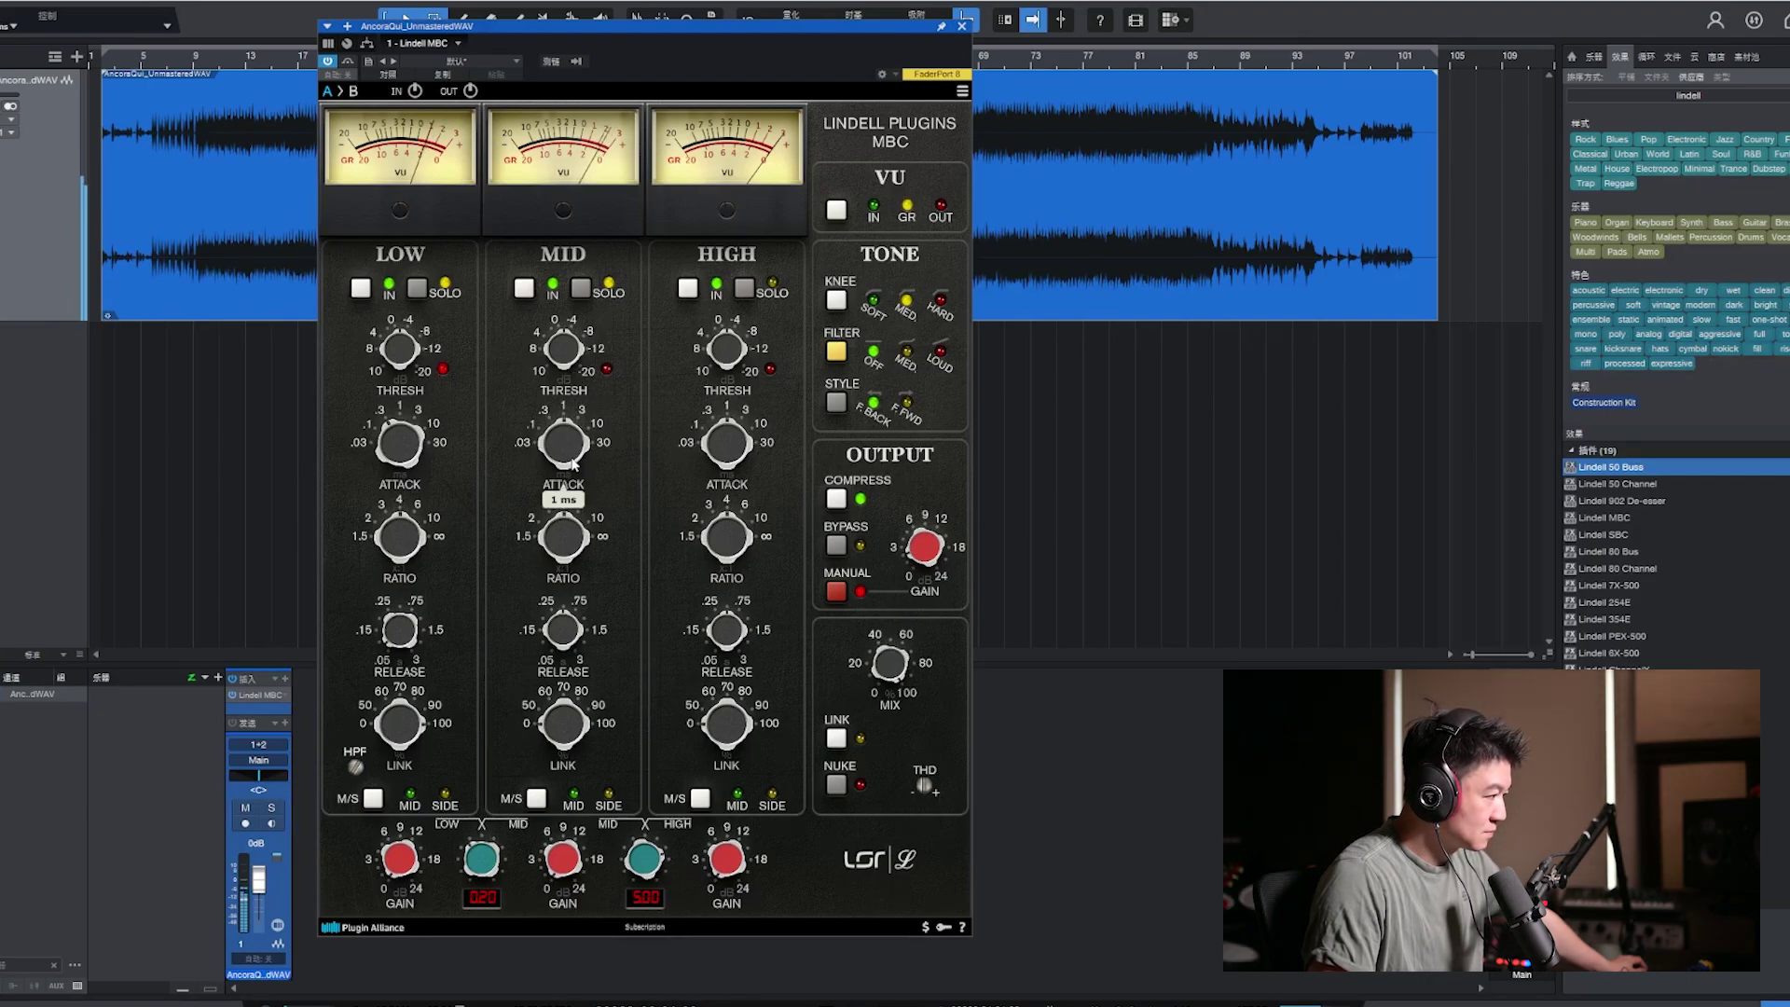
left_click(417, 287)
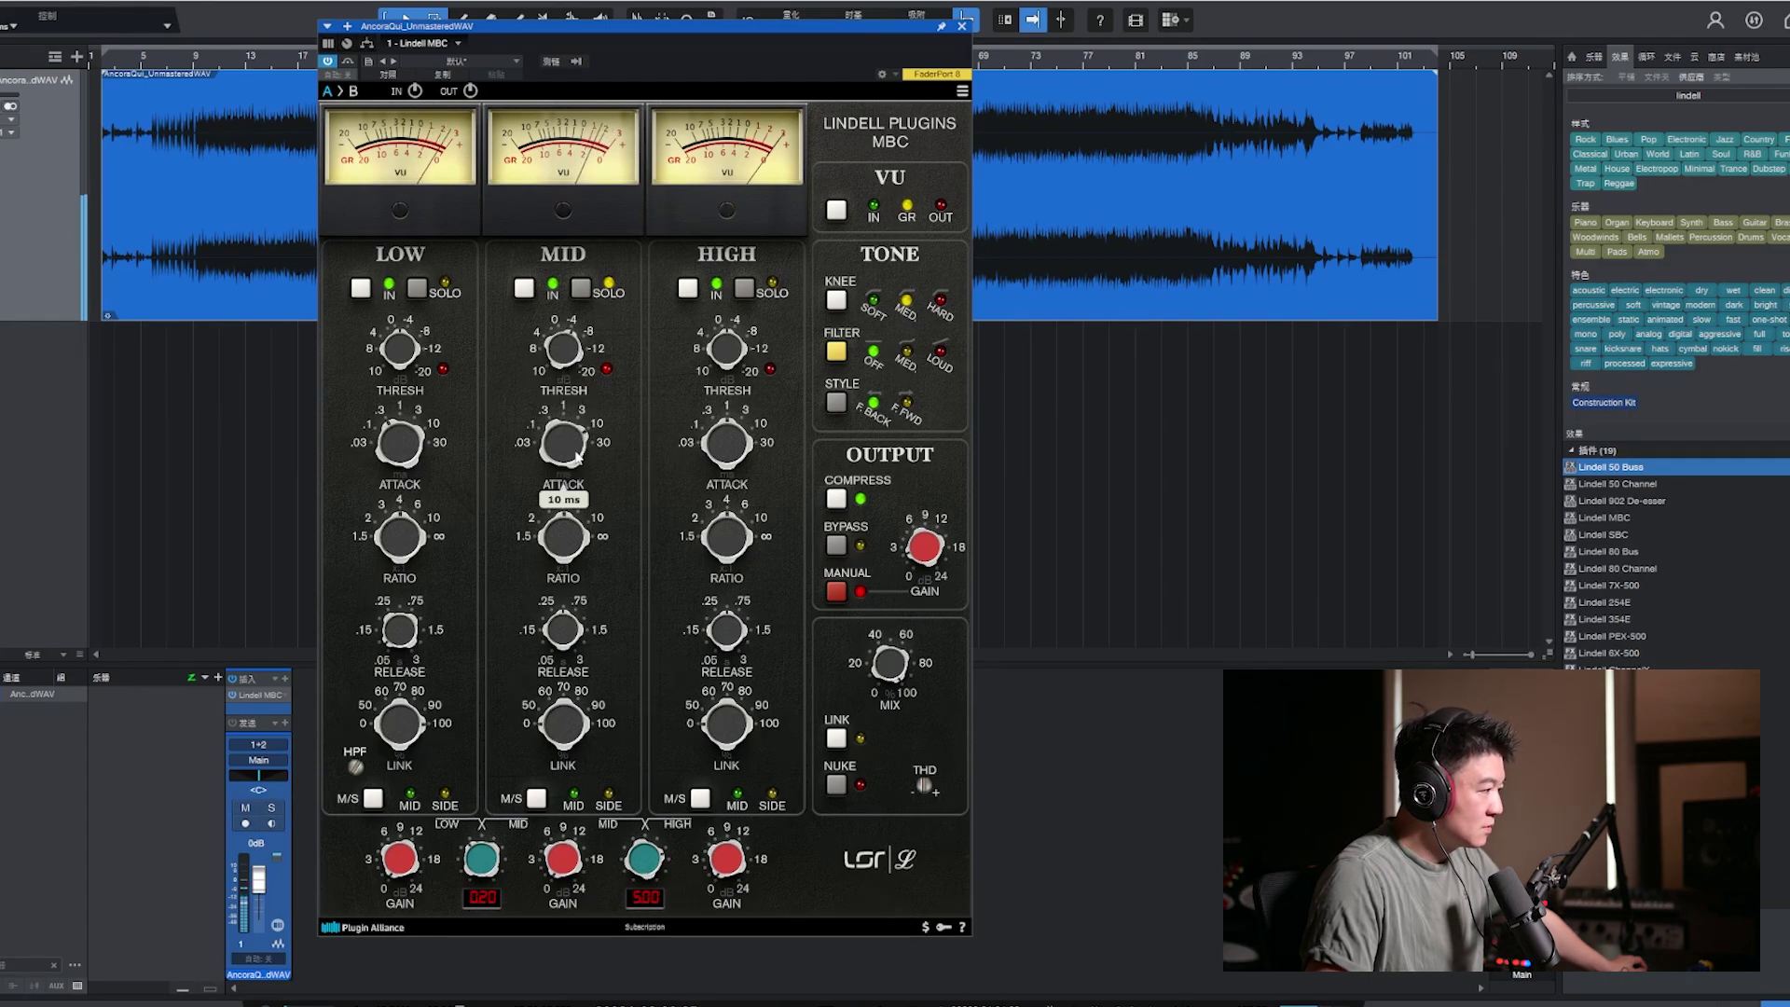
mouse_move(576, 562)
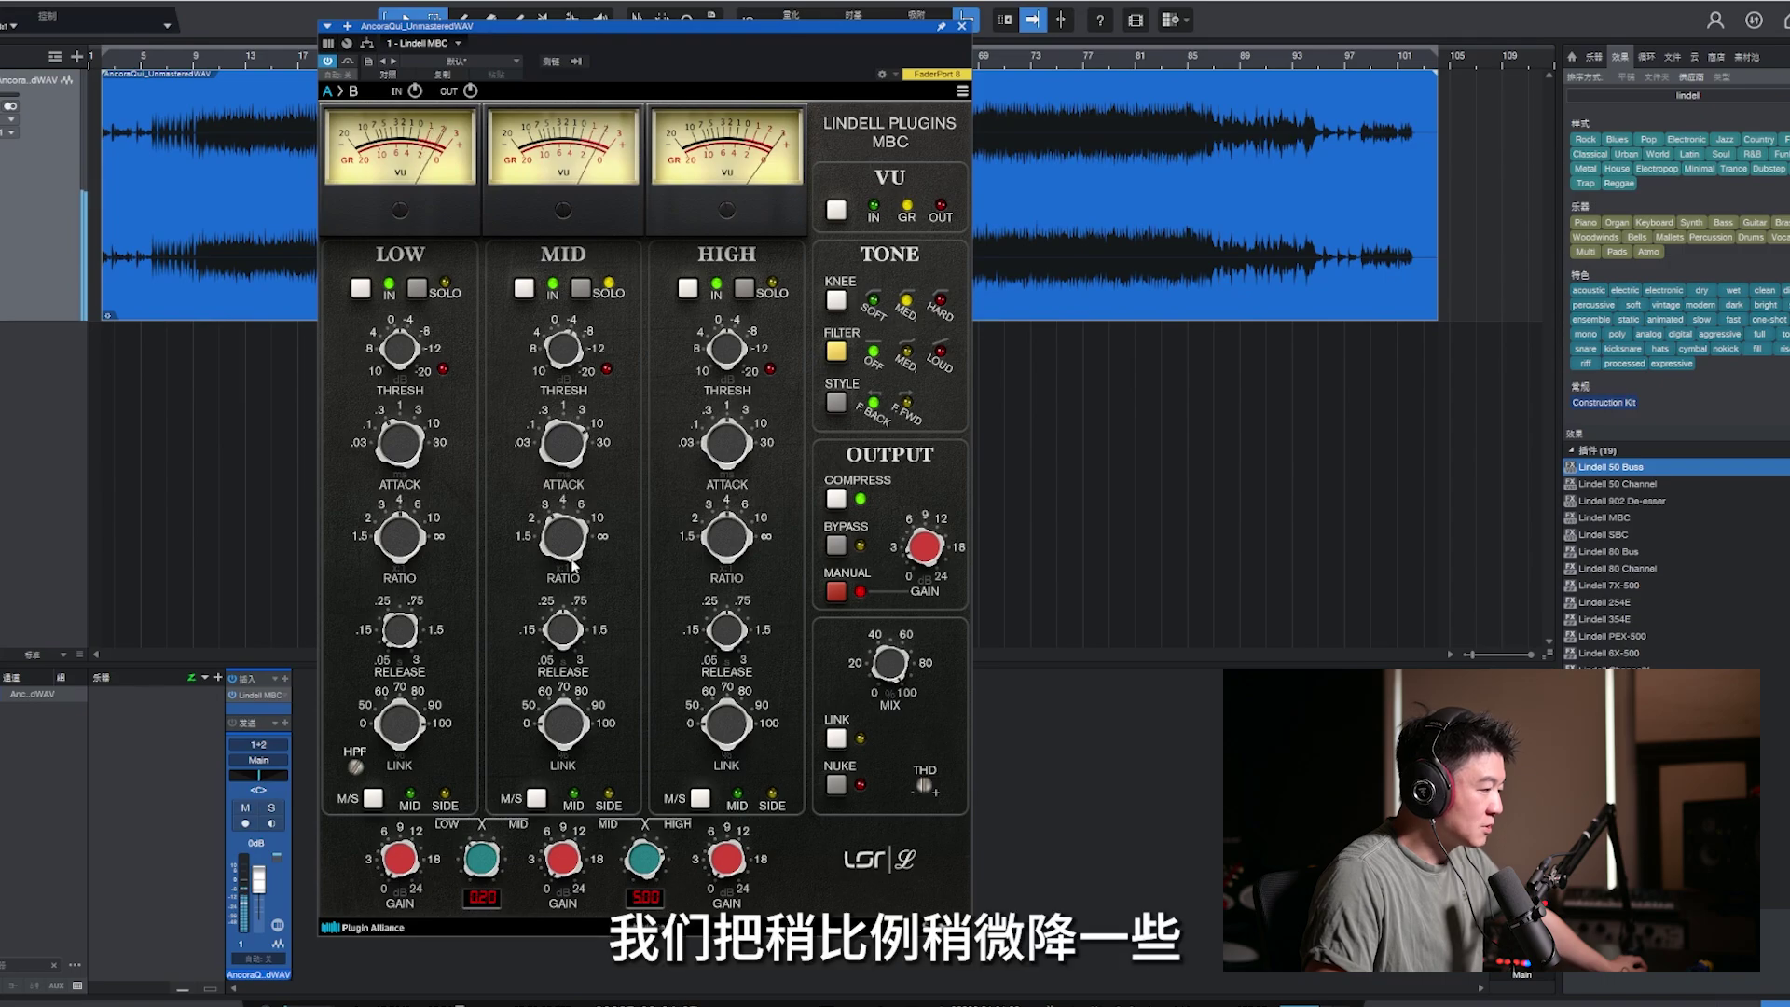
mouse_move(572, 658)
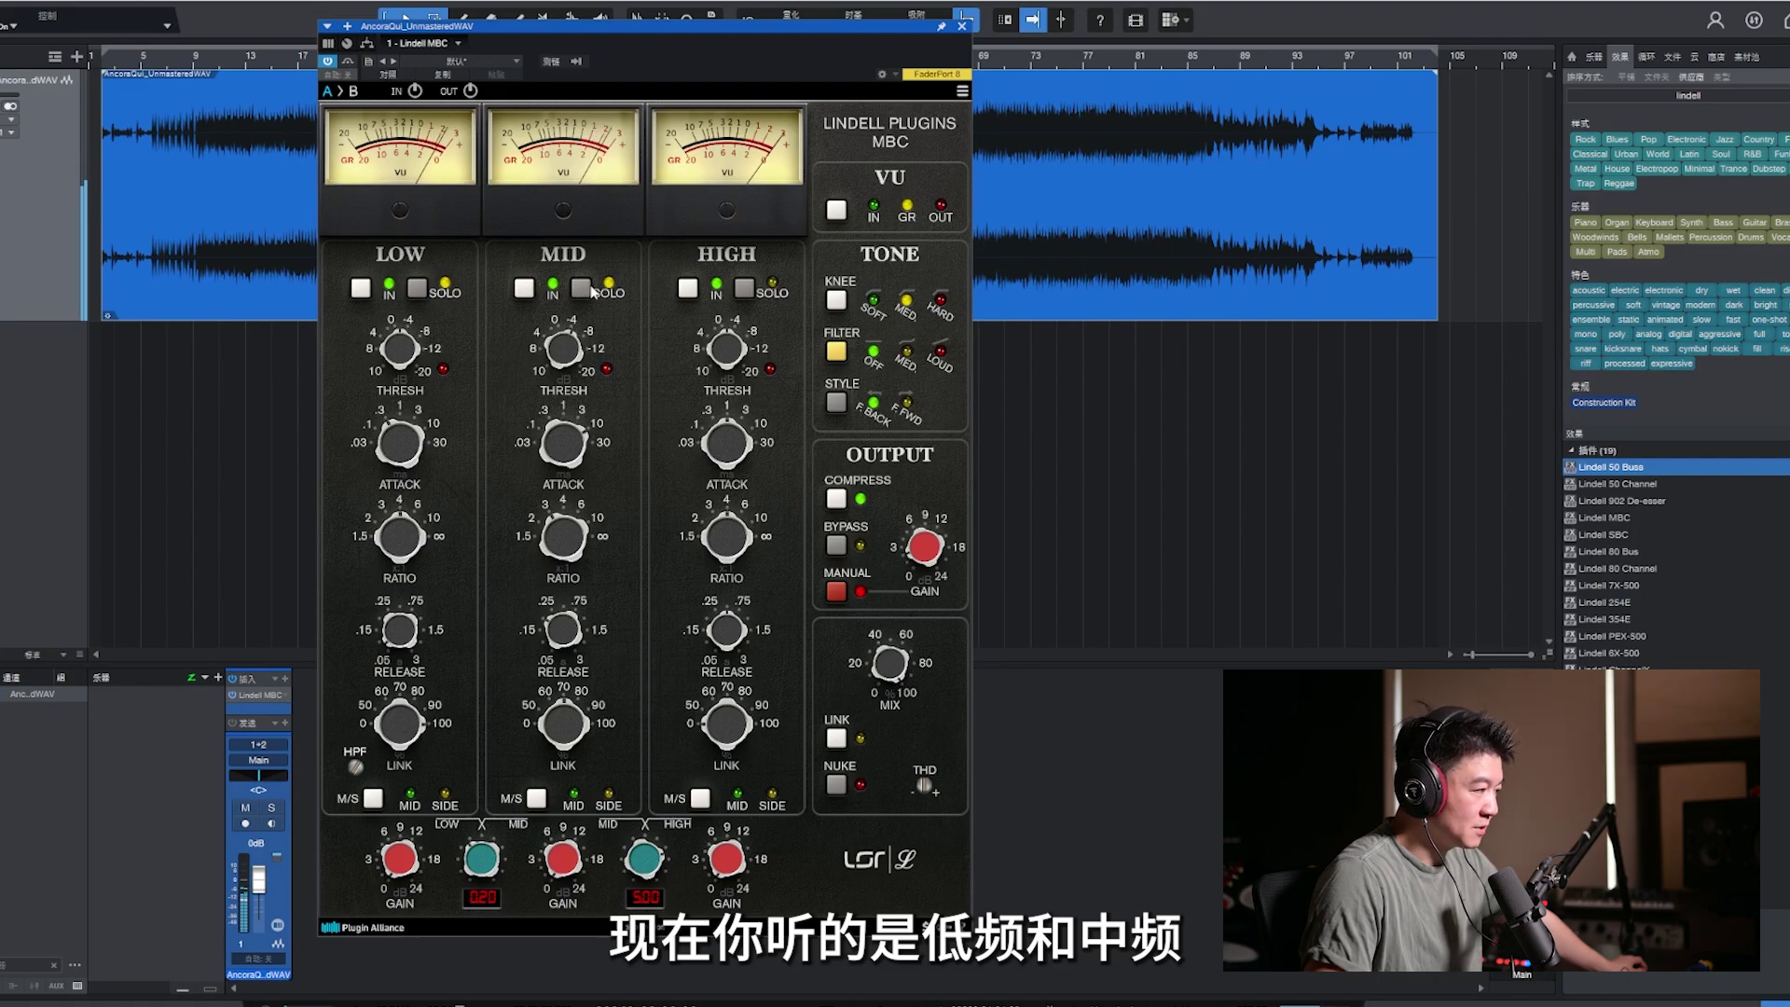
mouse_move(565, 366)
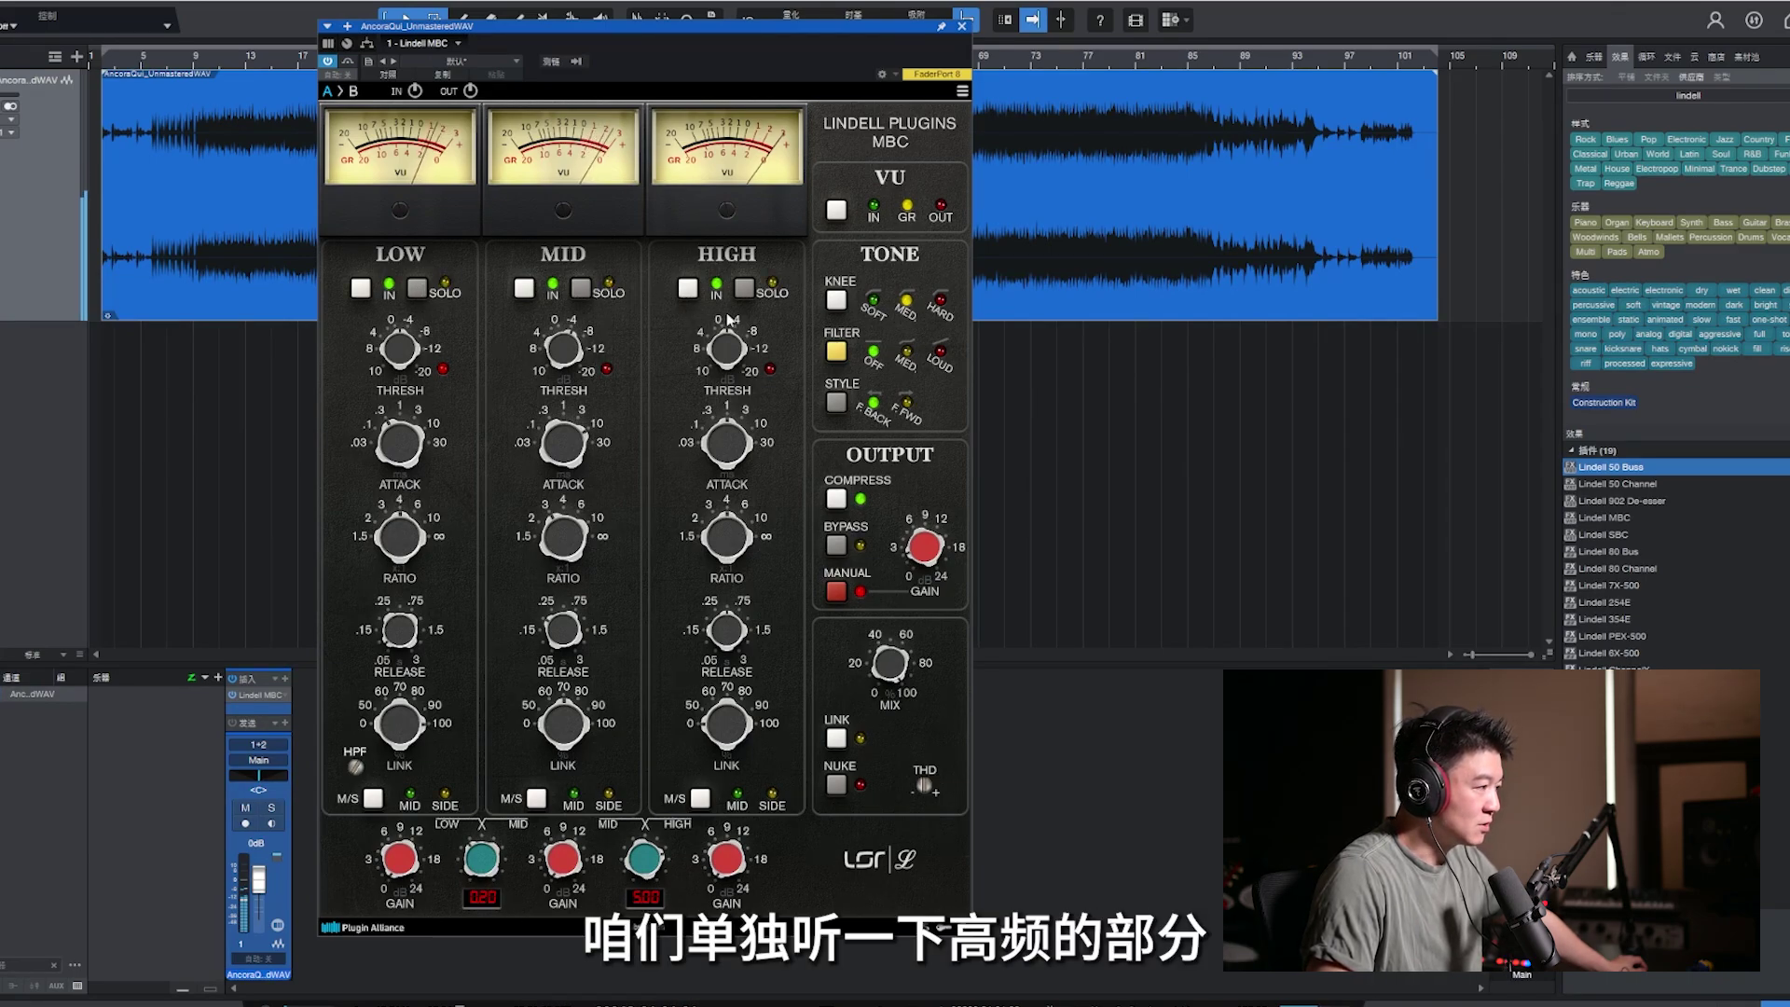
Solo the high band and set its ratio to 3:1 with an adjusted release time
left_click(744, 288)
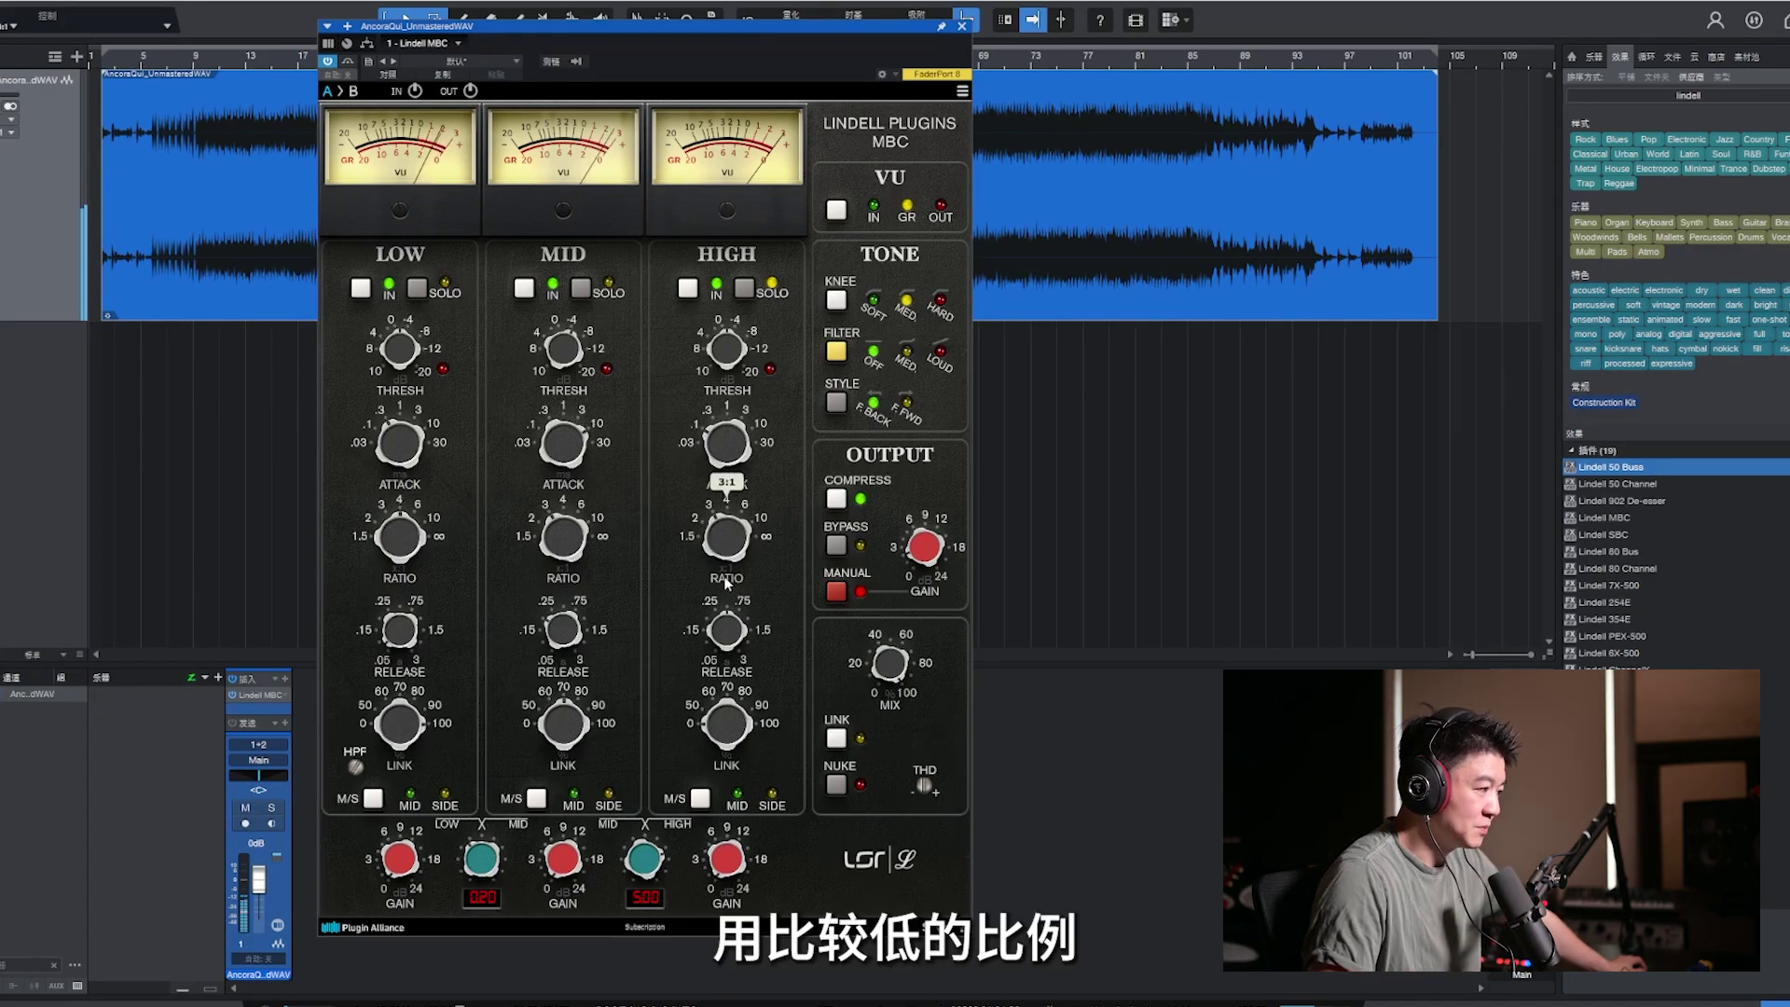
left_click_drag(731, 643, 727, 639)
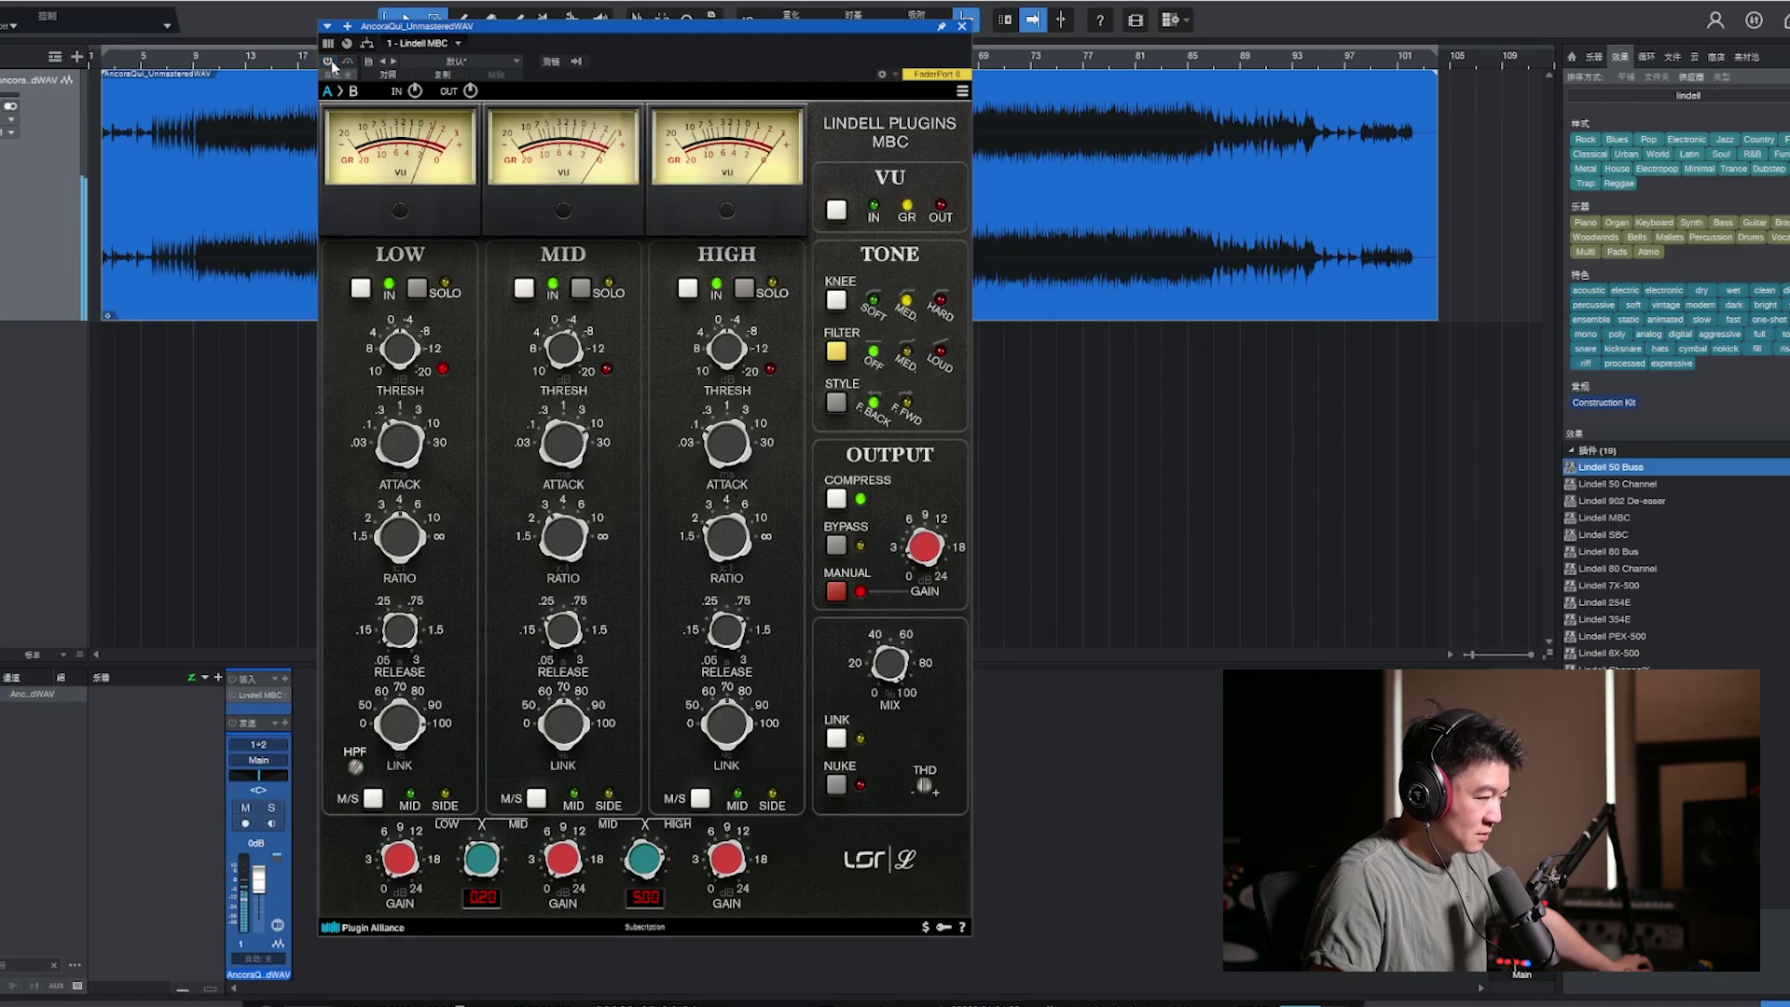
Compare the full mix from about bar 10 with the compressor bypassed and active
left_click(207, 69)
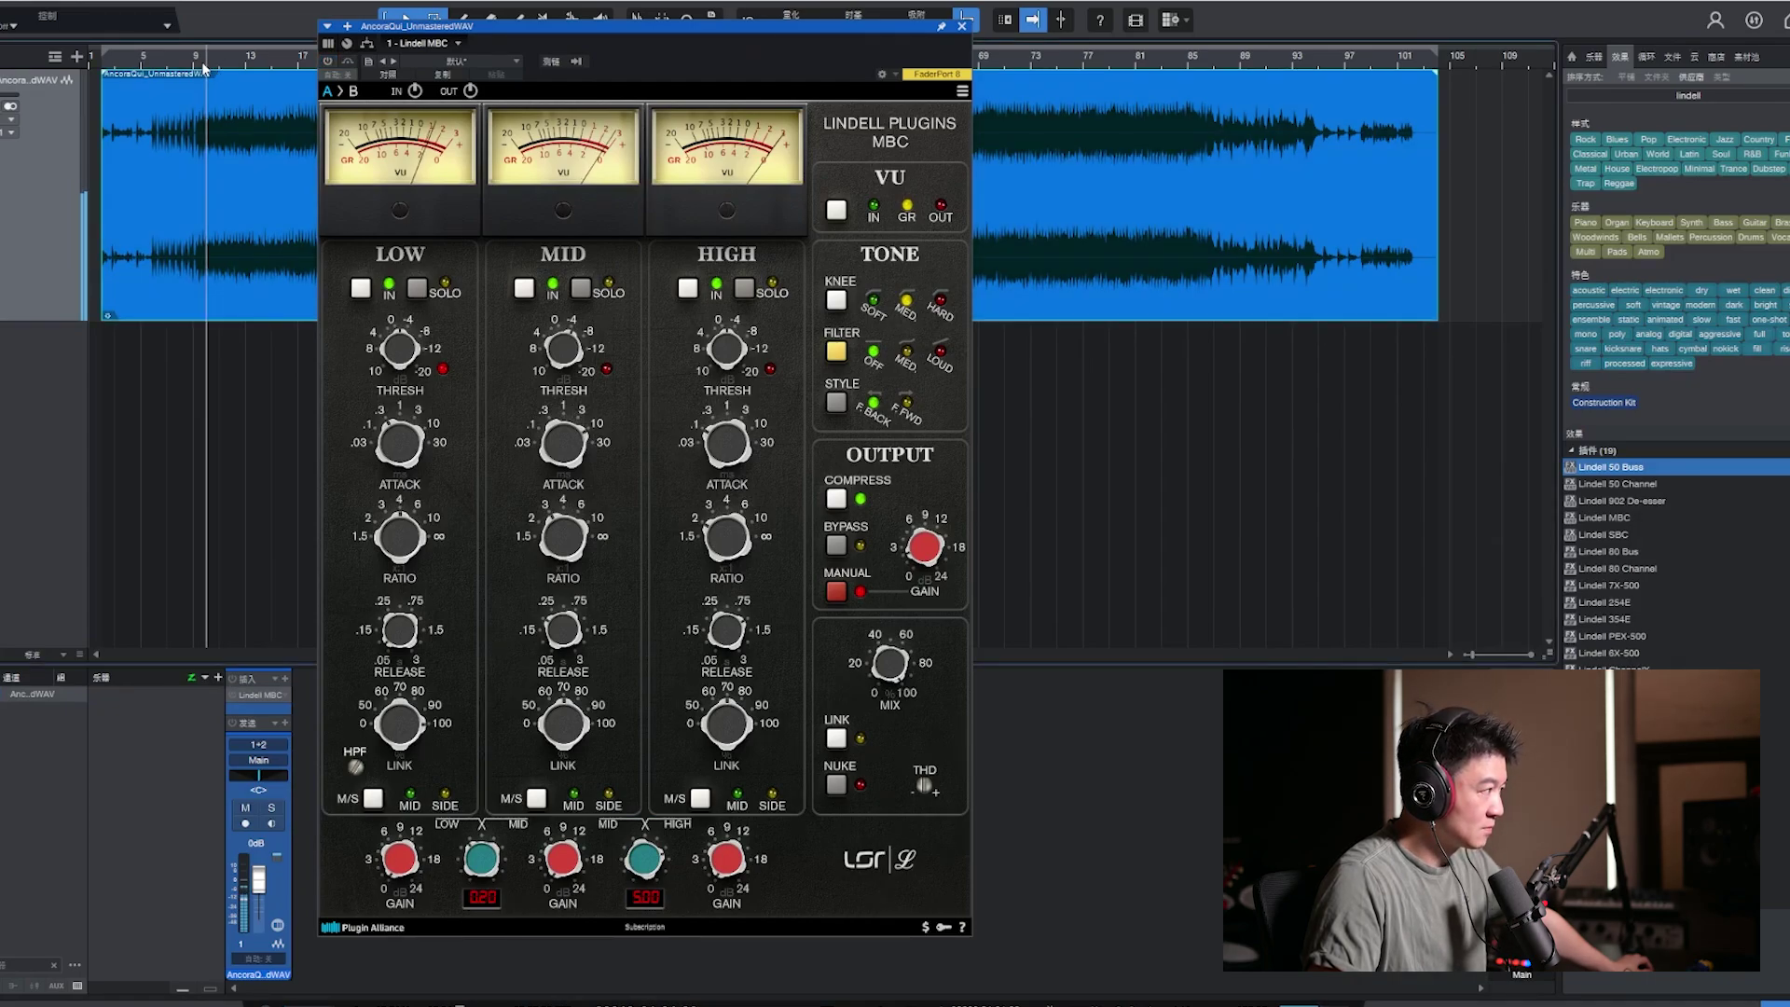
key("space")
left_click(329, 63)
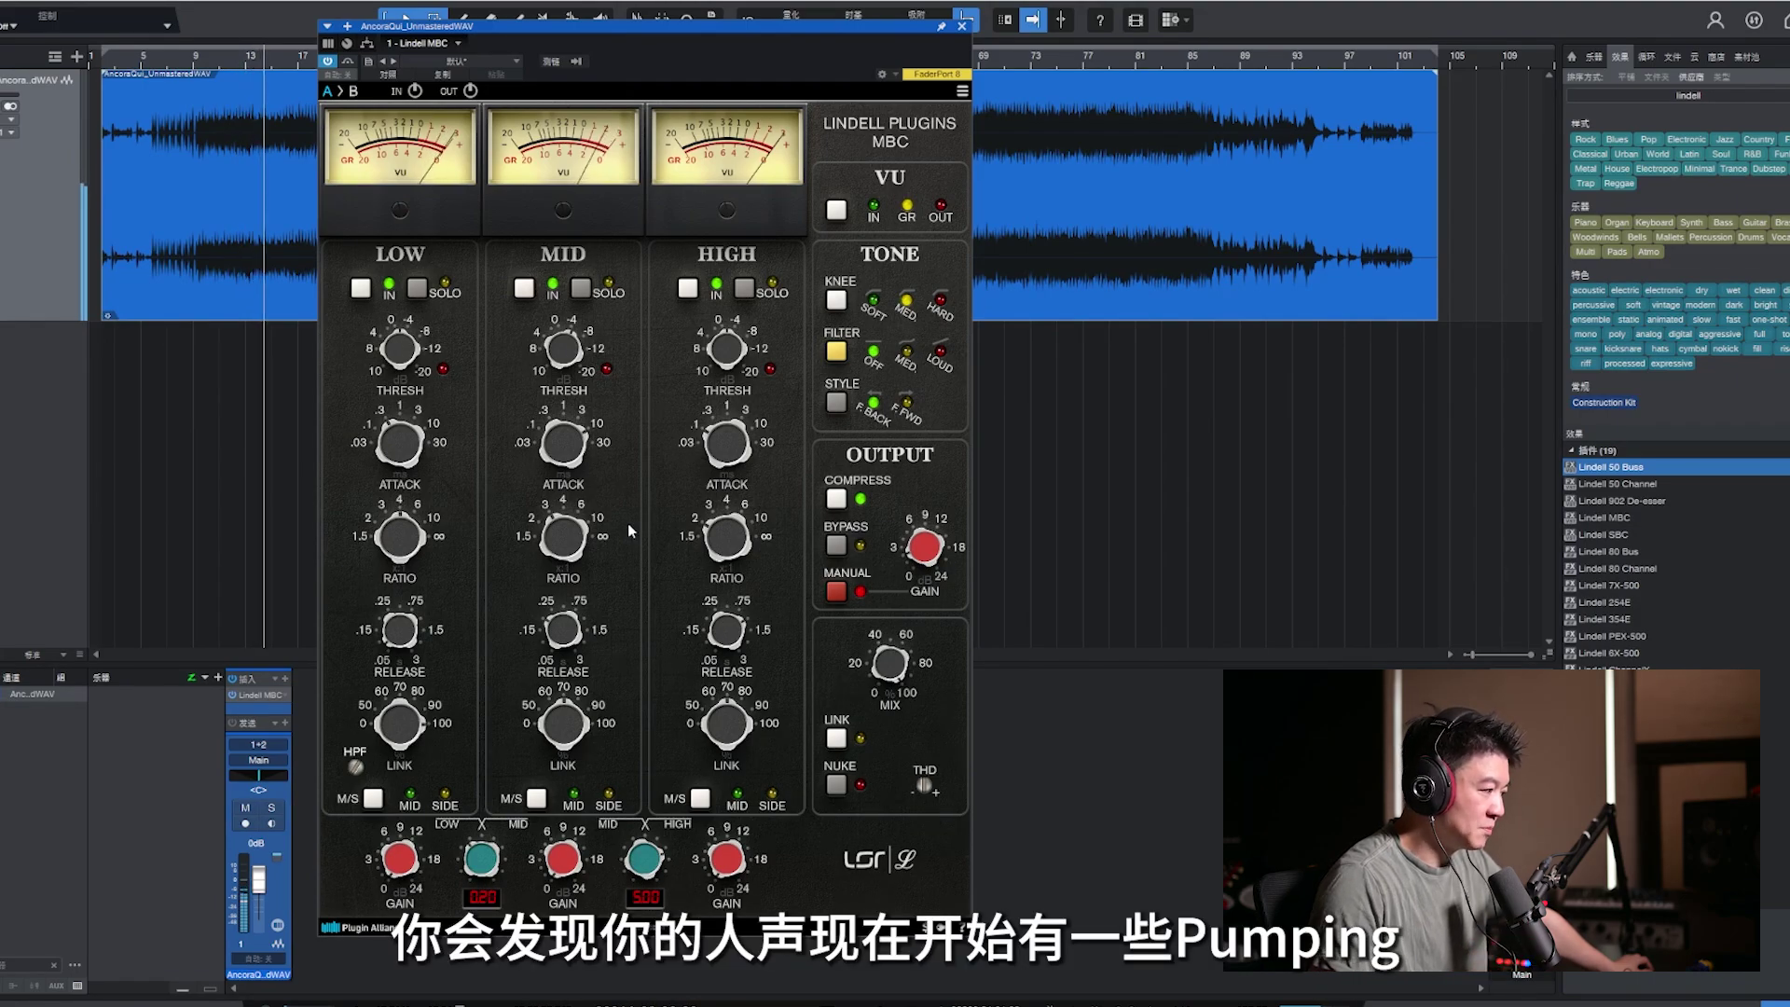
Raise the low band's make-up gain slightly to compensate for its compression
mouse_move(403, 631)
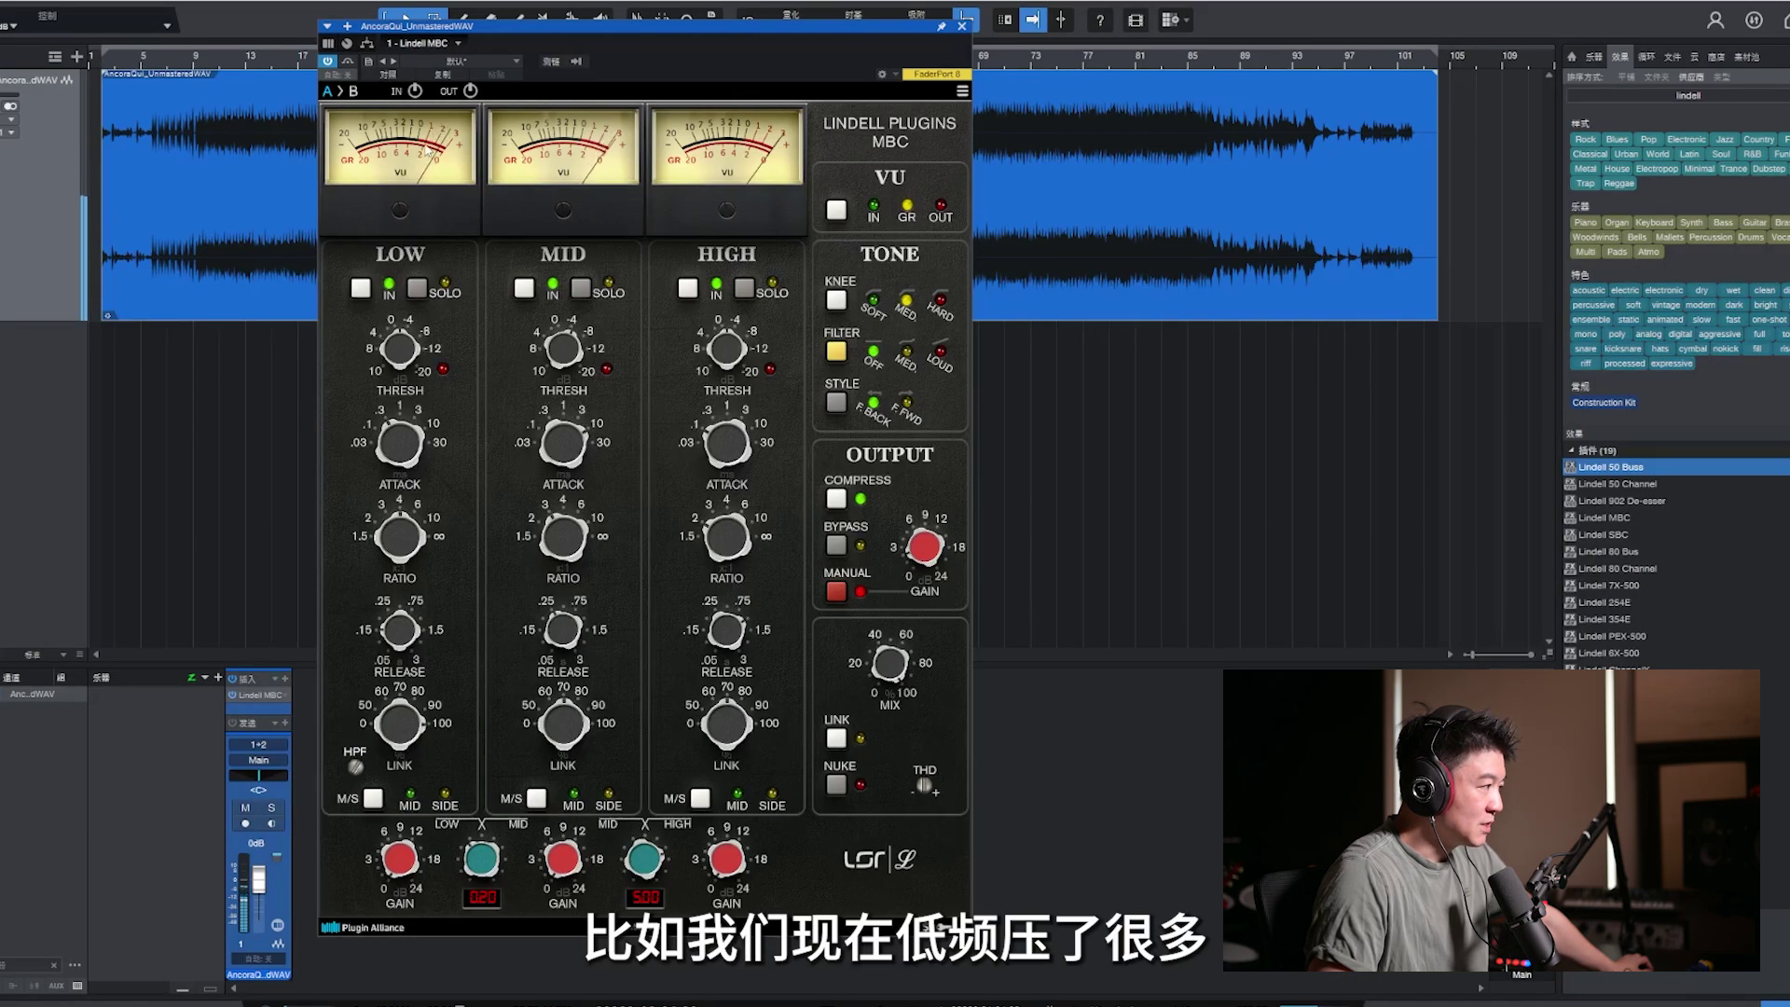
mouse_move(395, 859)
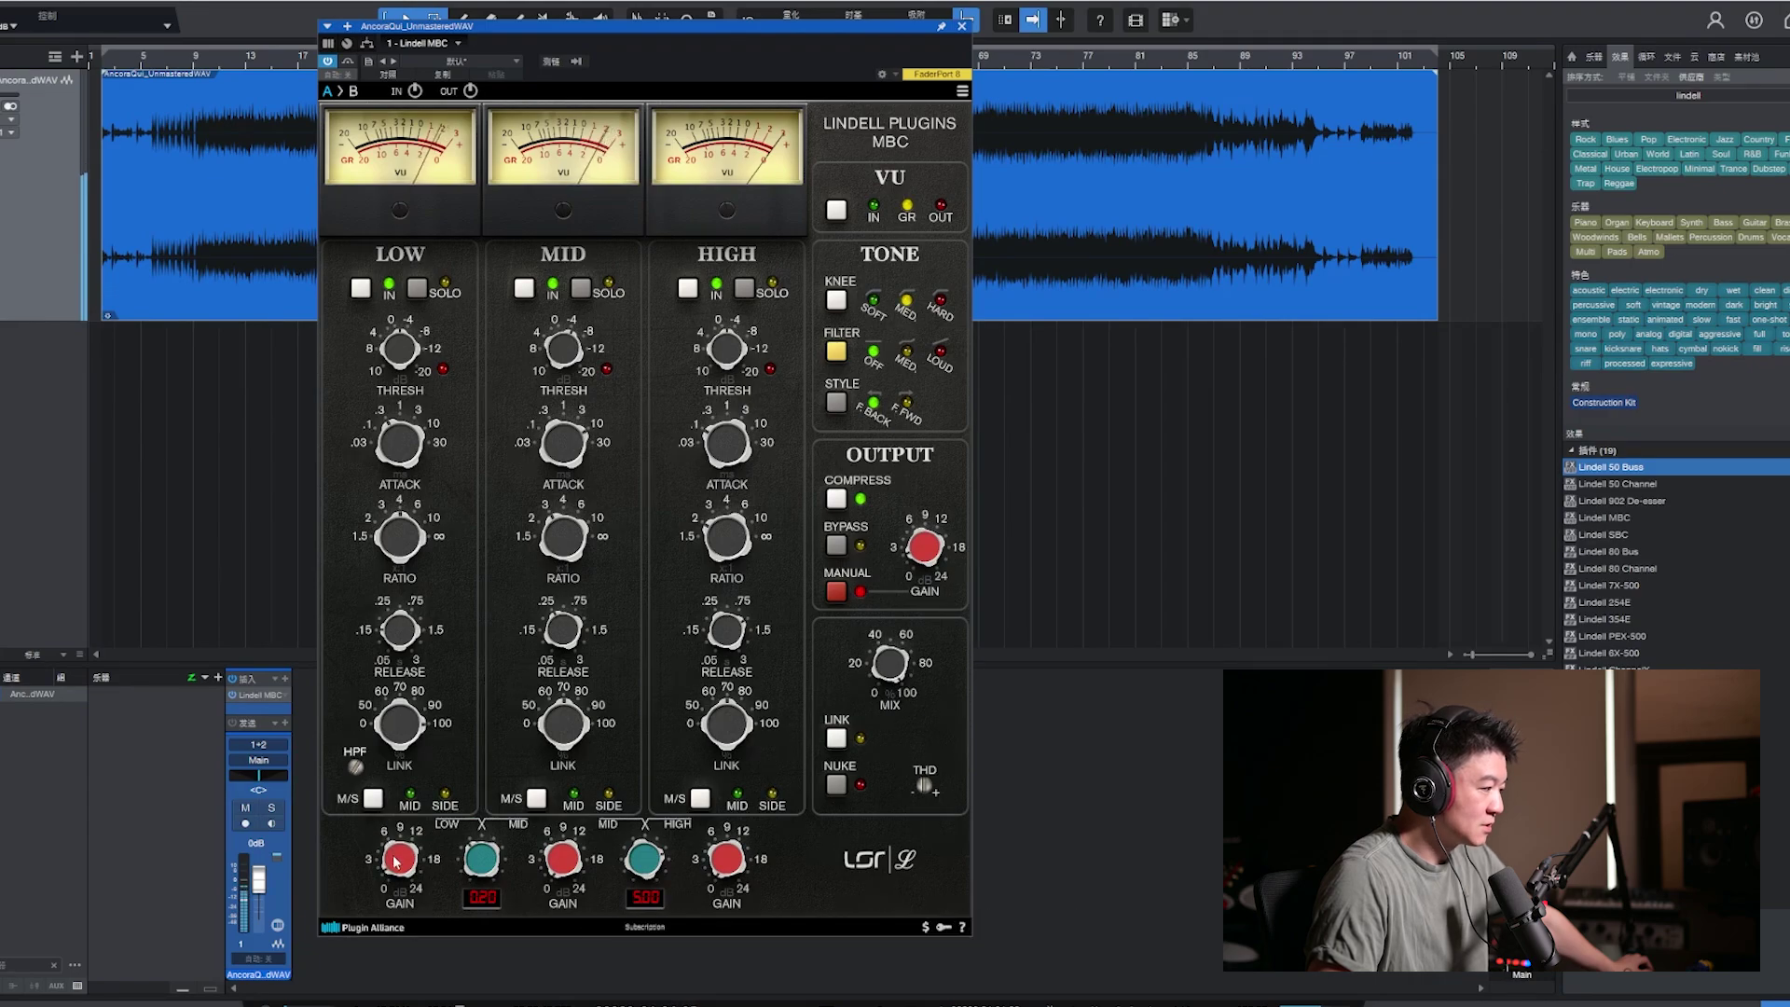
scroll(395, 857, "up", 2)
mouse_move(564, 850)
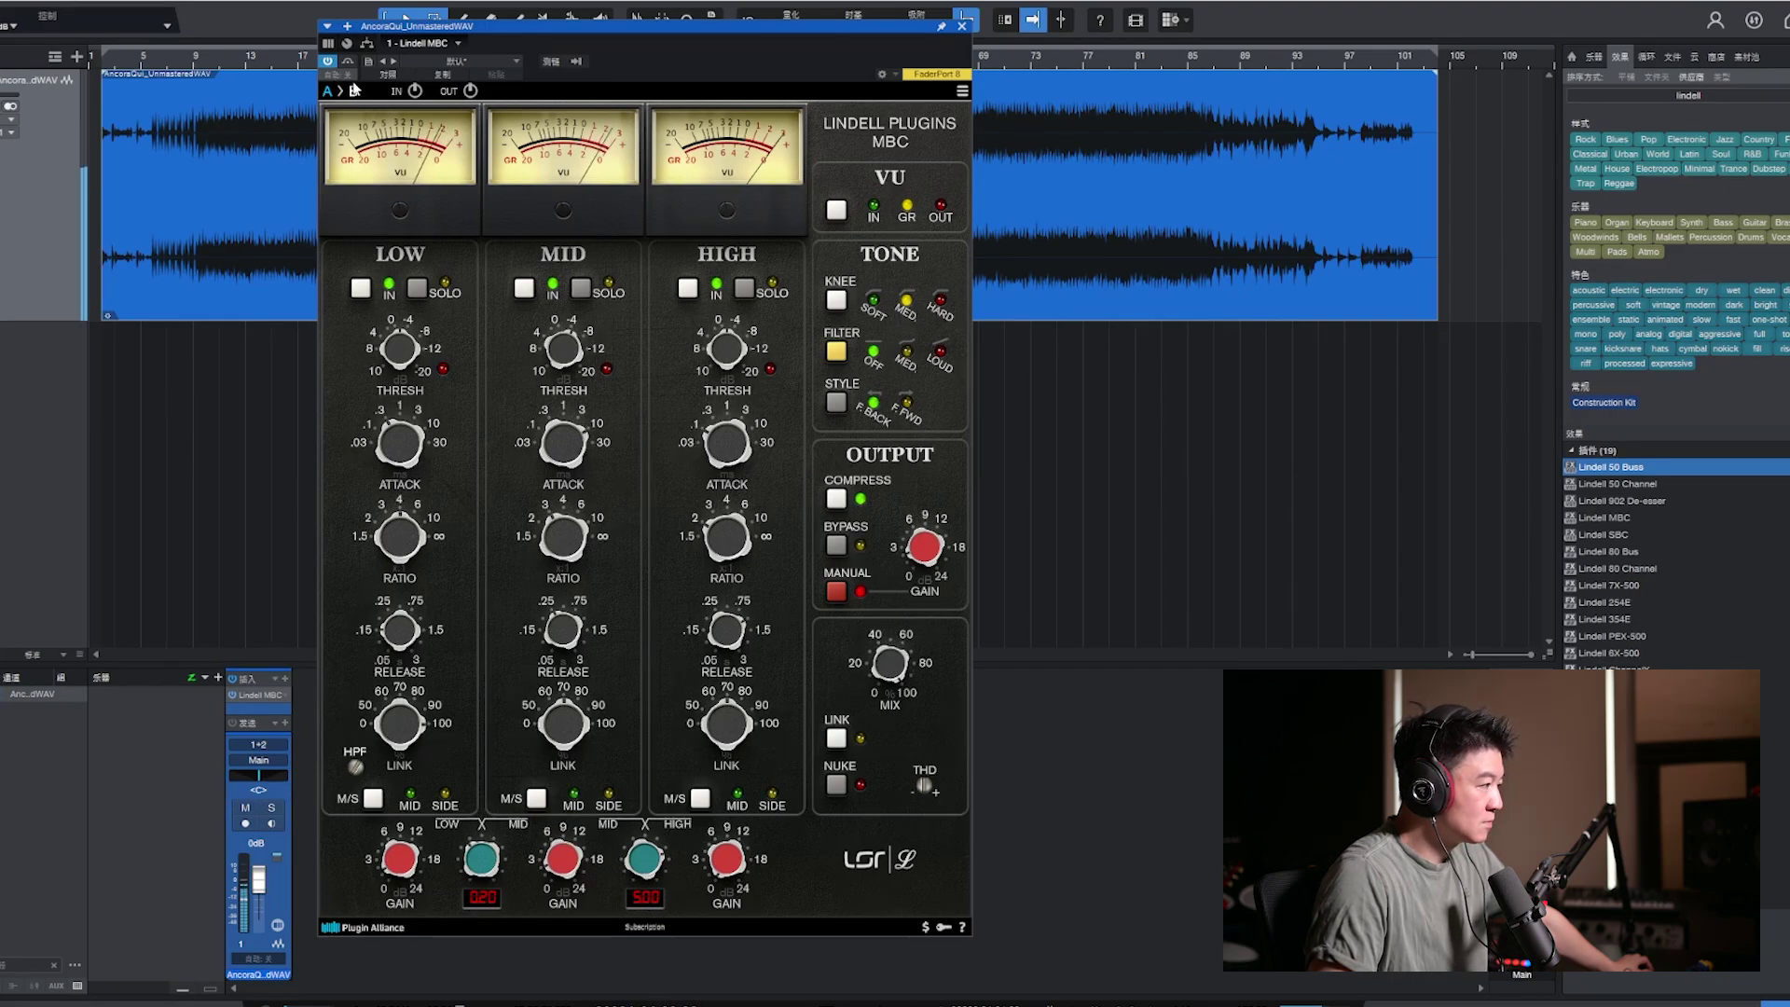
Move the plug-in window aside and toggle the plug-in's bypass to compare the processed and unprocessed mix
mouse_move(448, 26)
left_mouse_down()
mouse_move(421, 157)
mouse_move(466, 52)
left_mouse_up()
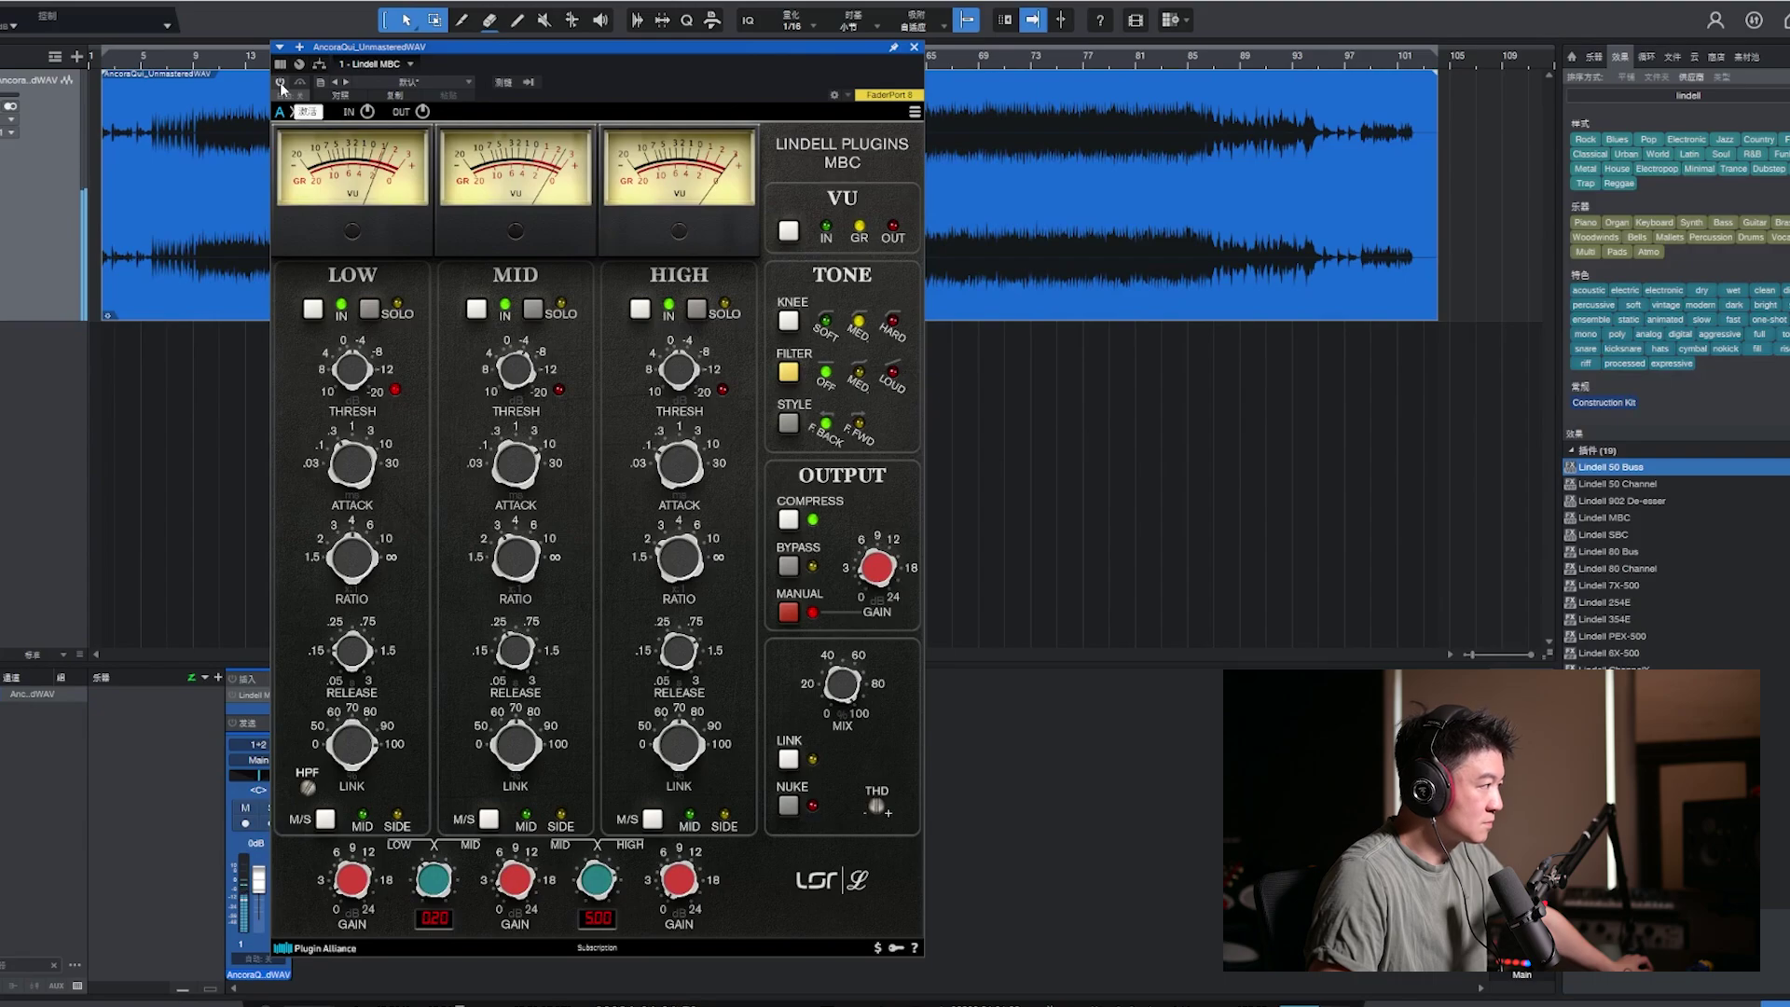
left_click(280, 82)
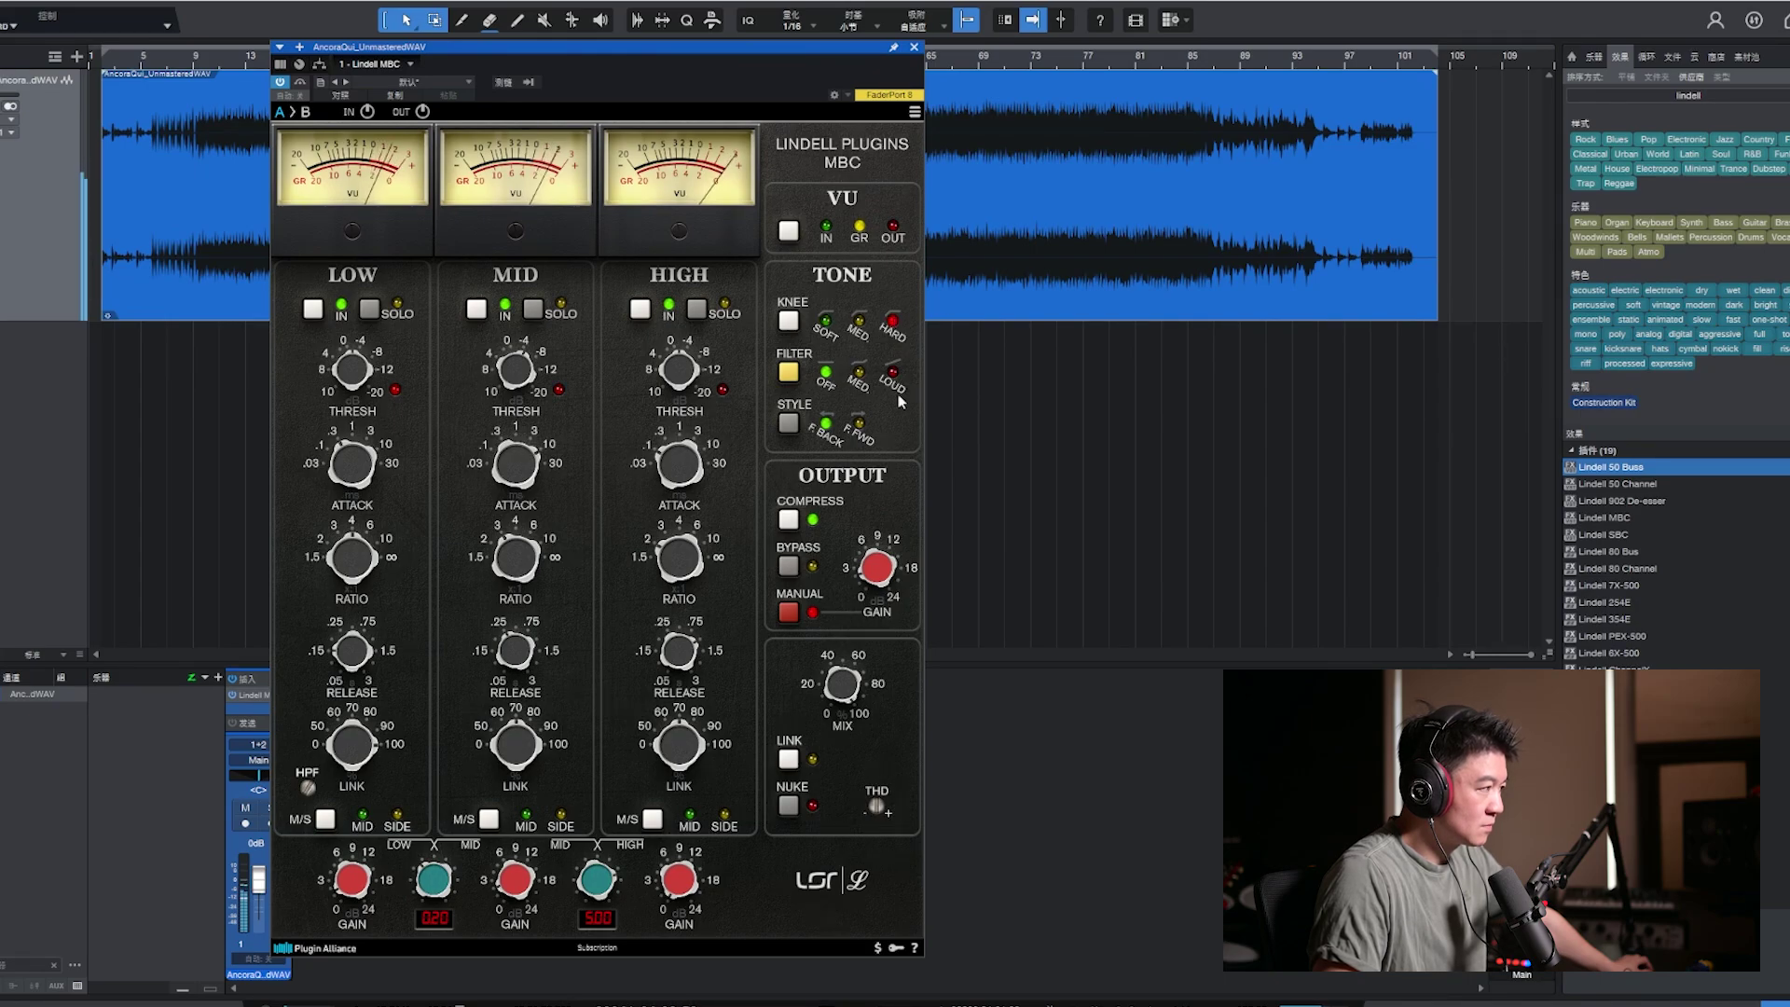
Adjust the high band's threshold and change the knee from HARD to MED
mouse_move(685, 366)
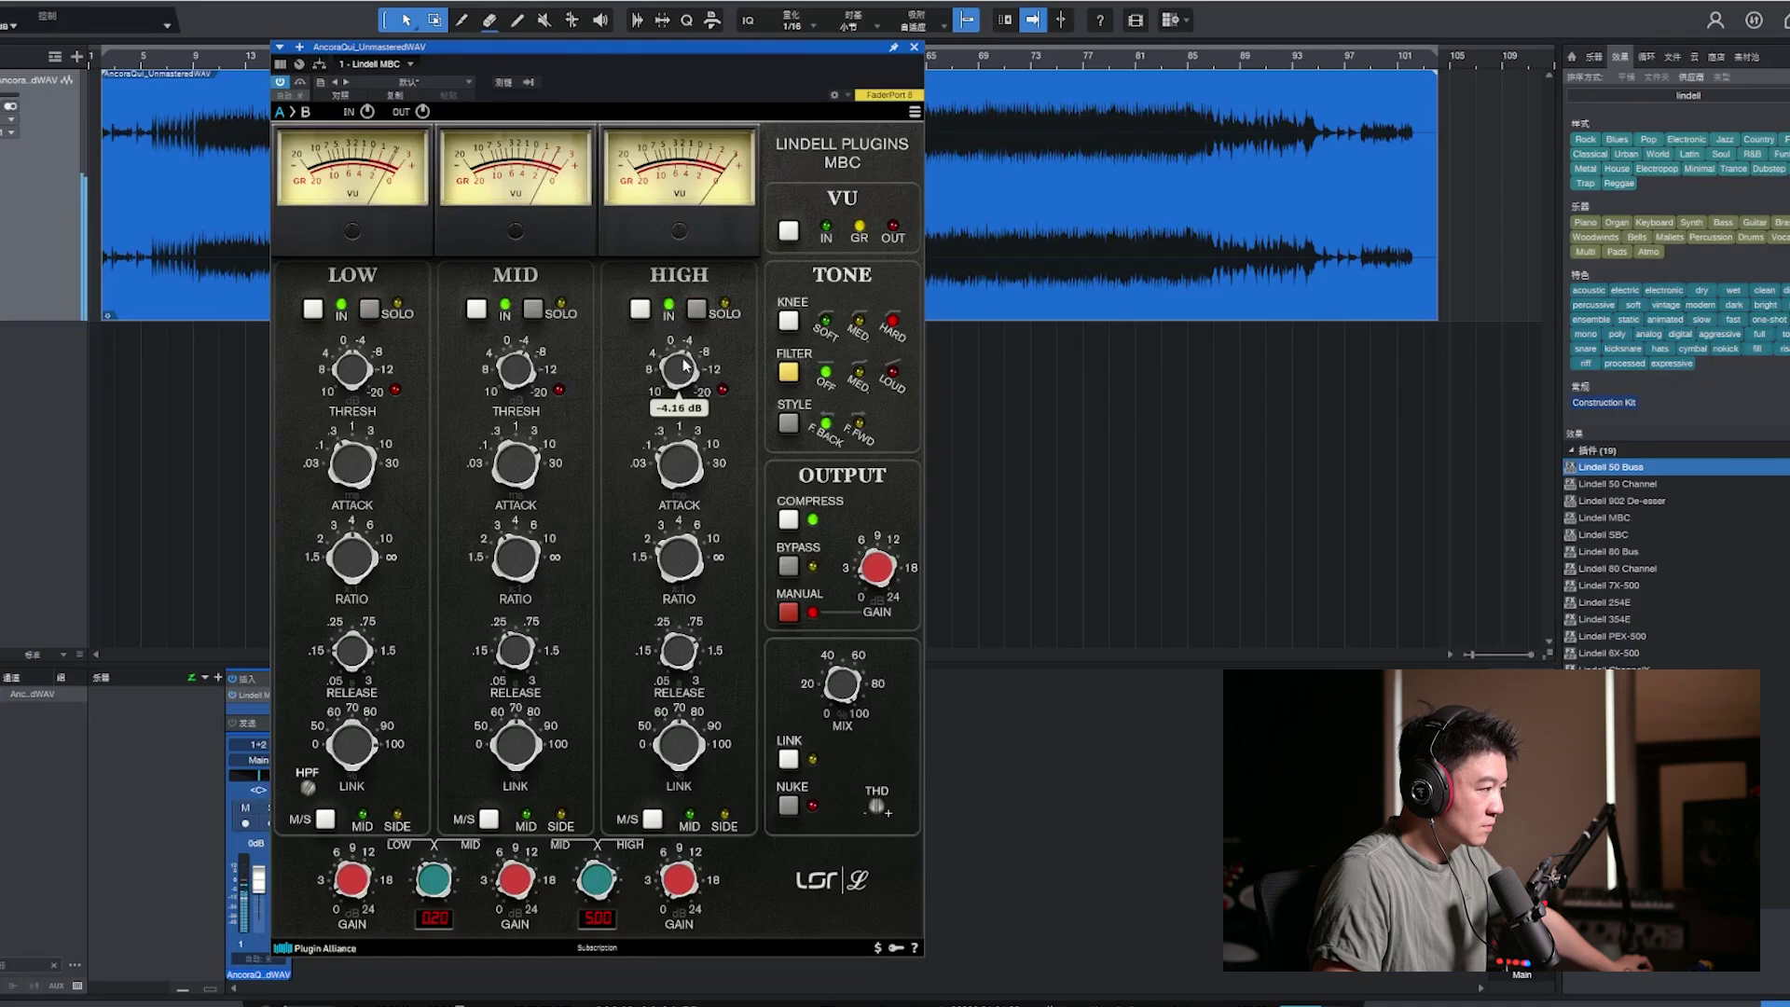
left_click_drag(685, 331, 685, 318)
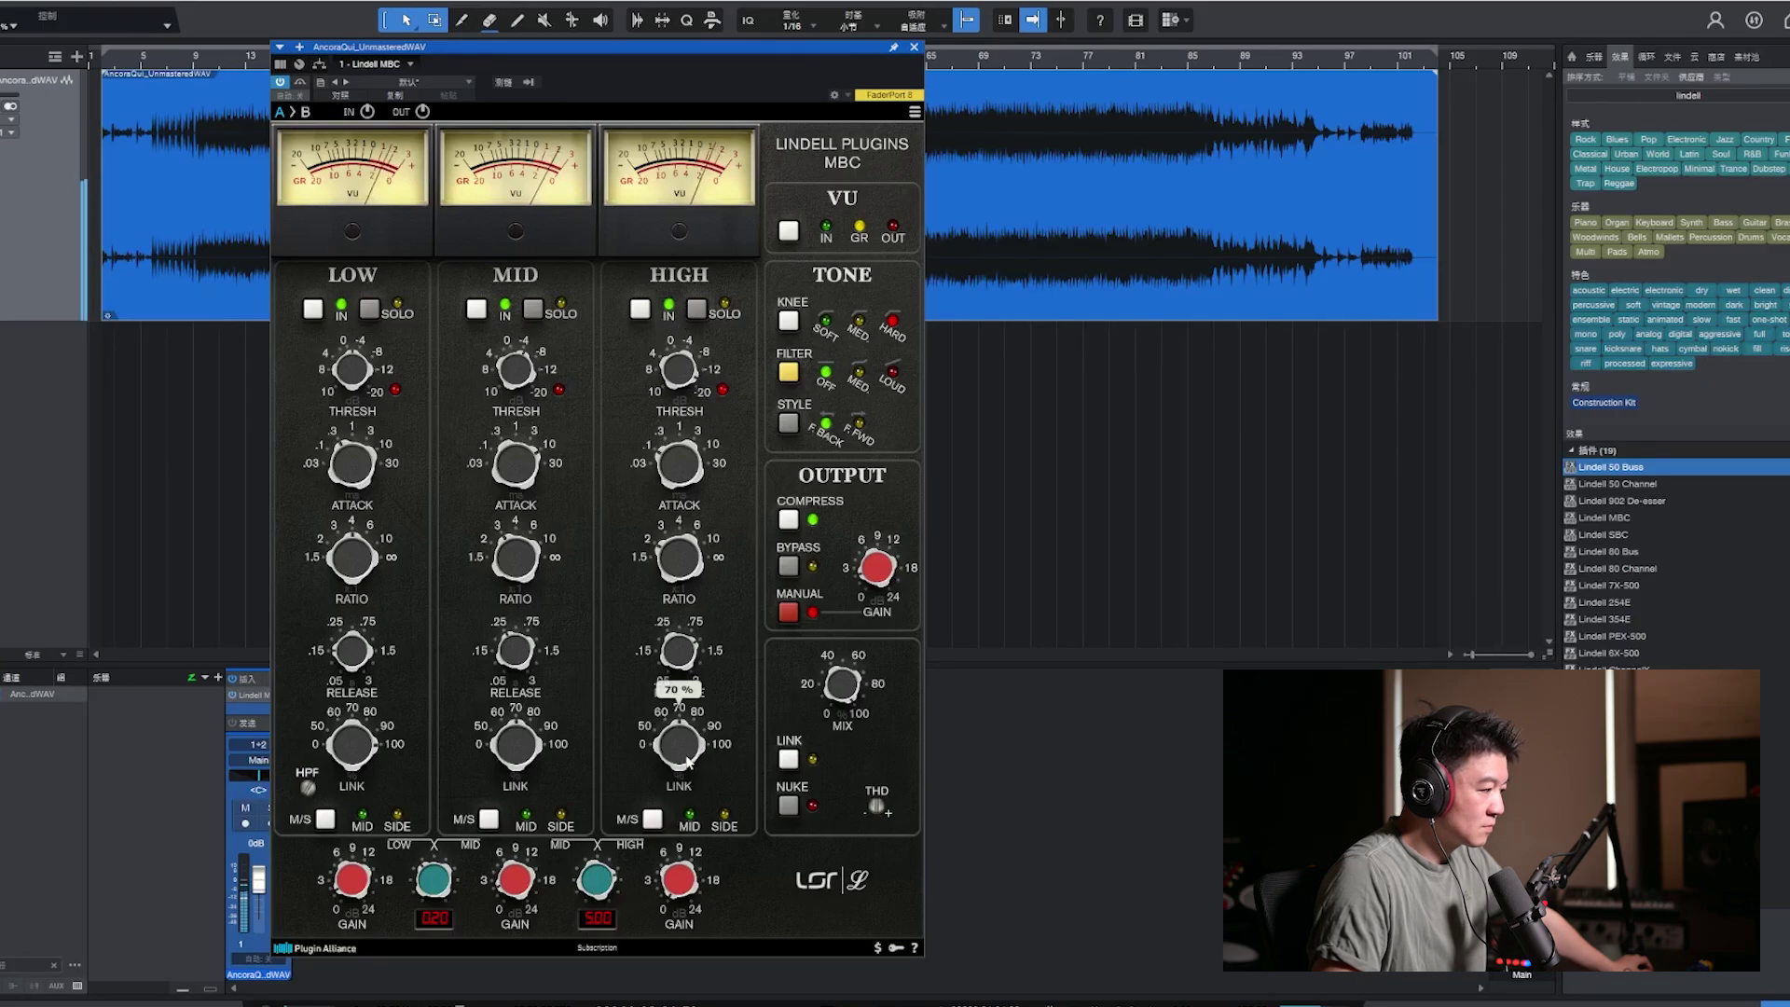
mouse_move(682, 884)
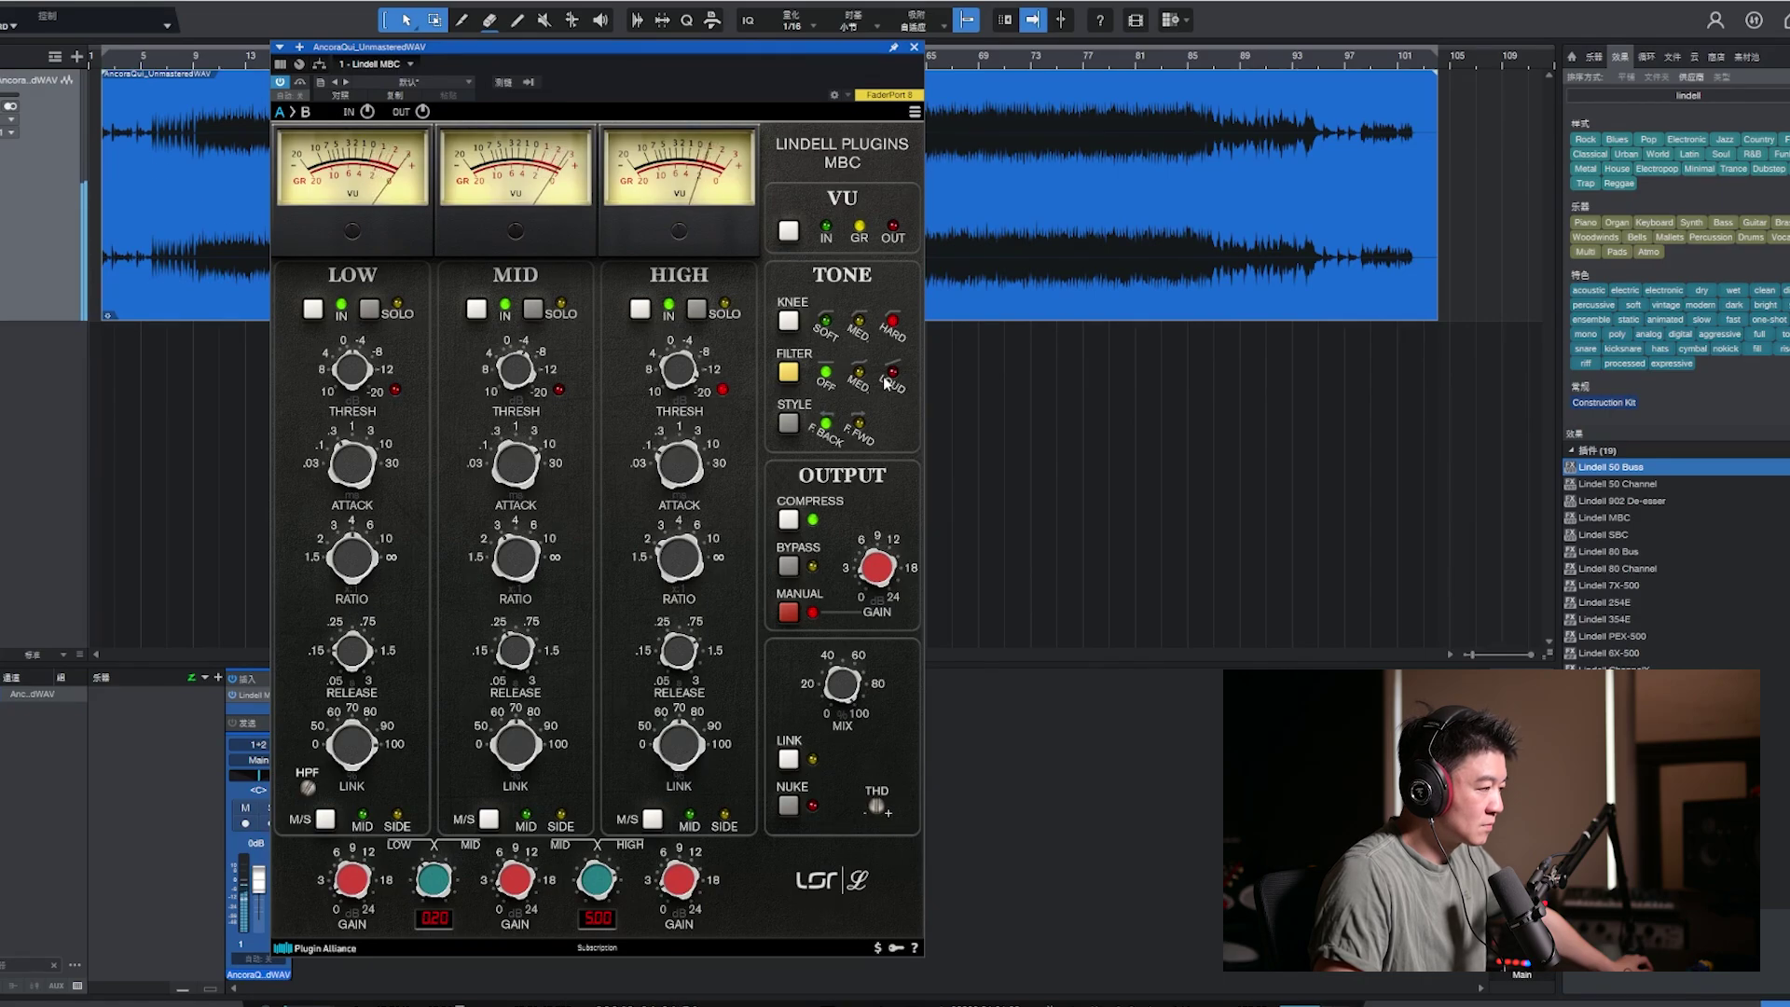
left_click(857, 323)
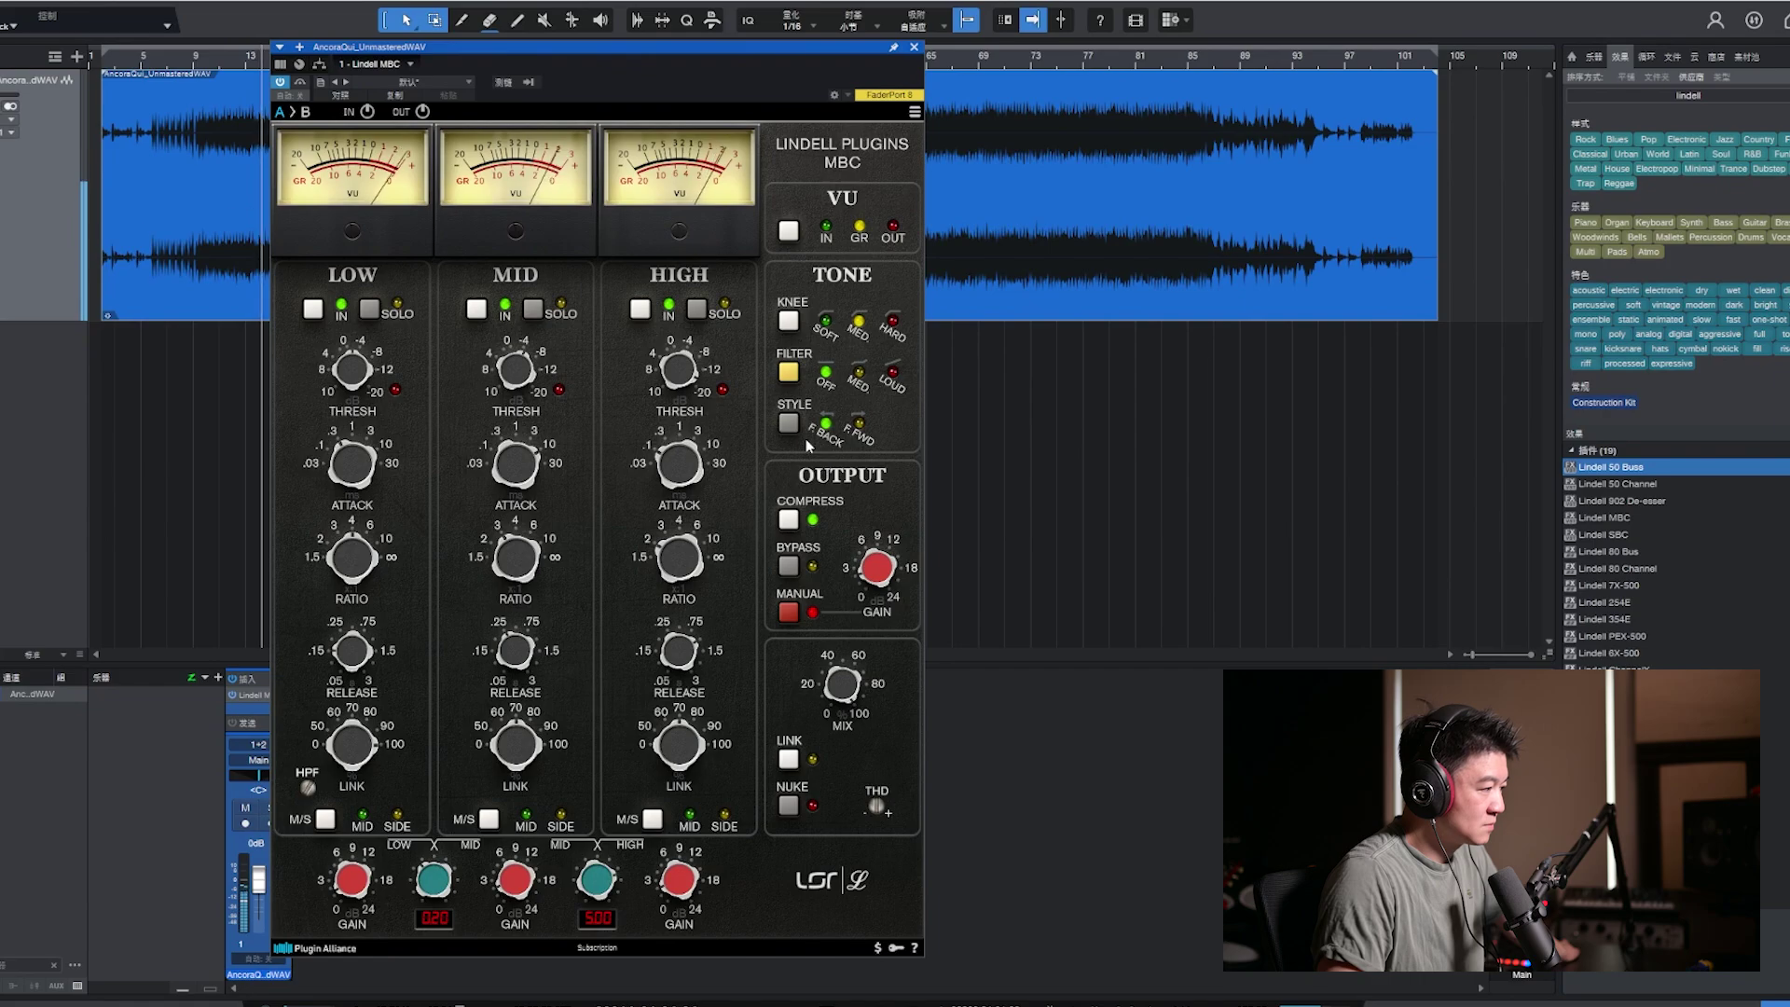
Reposition the plug-in window and compare the sound with Compress switched off and on
left_click_drag(607, 48, 735, 66)
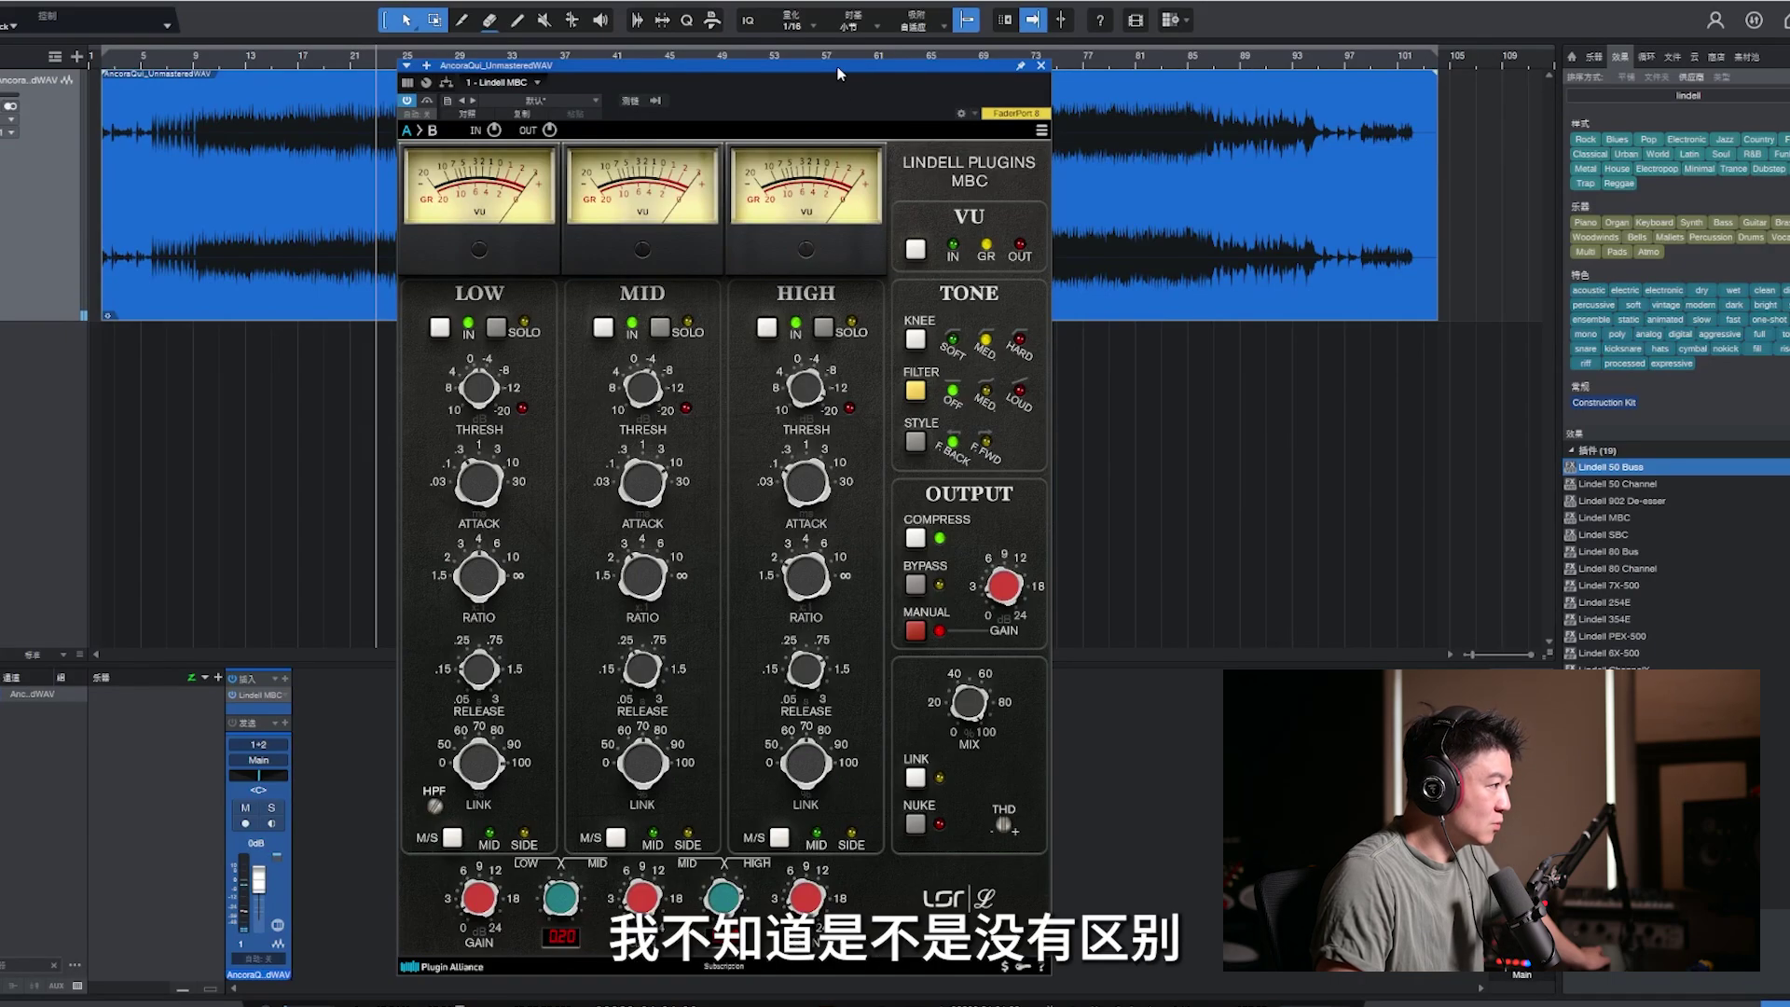
left_click_drag(837, 73, 781, 64)
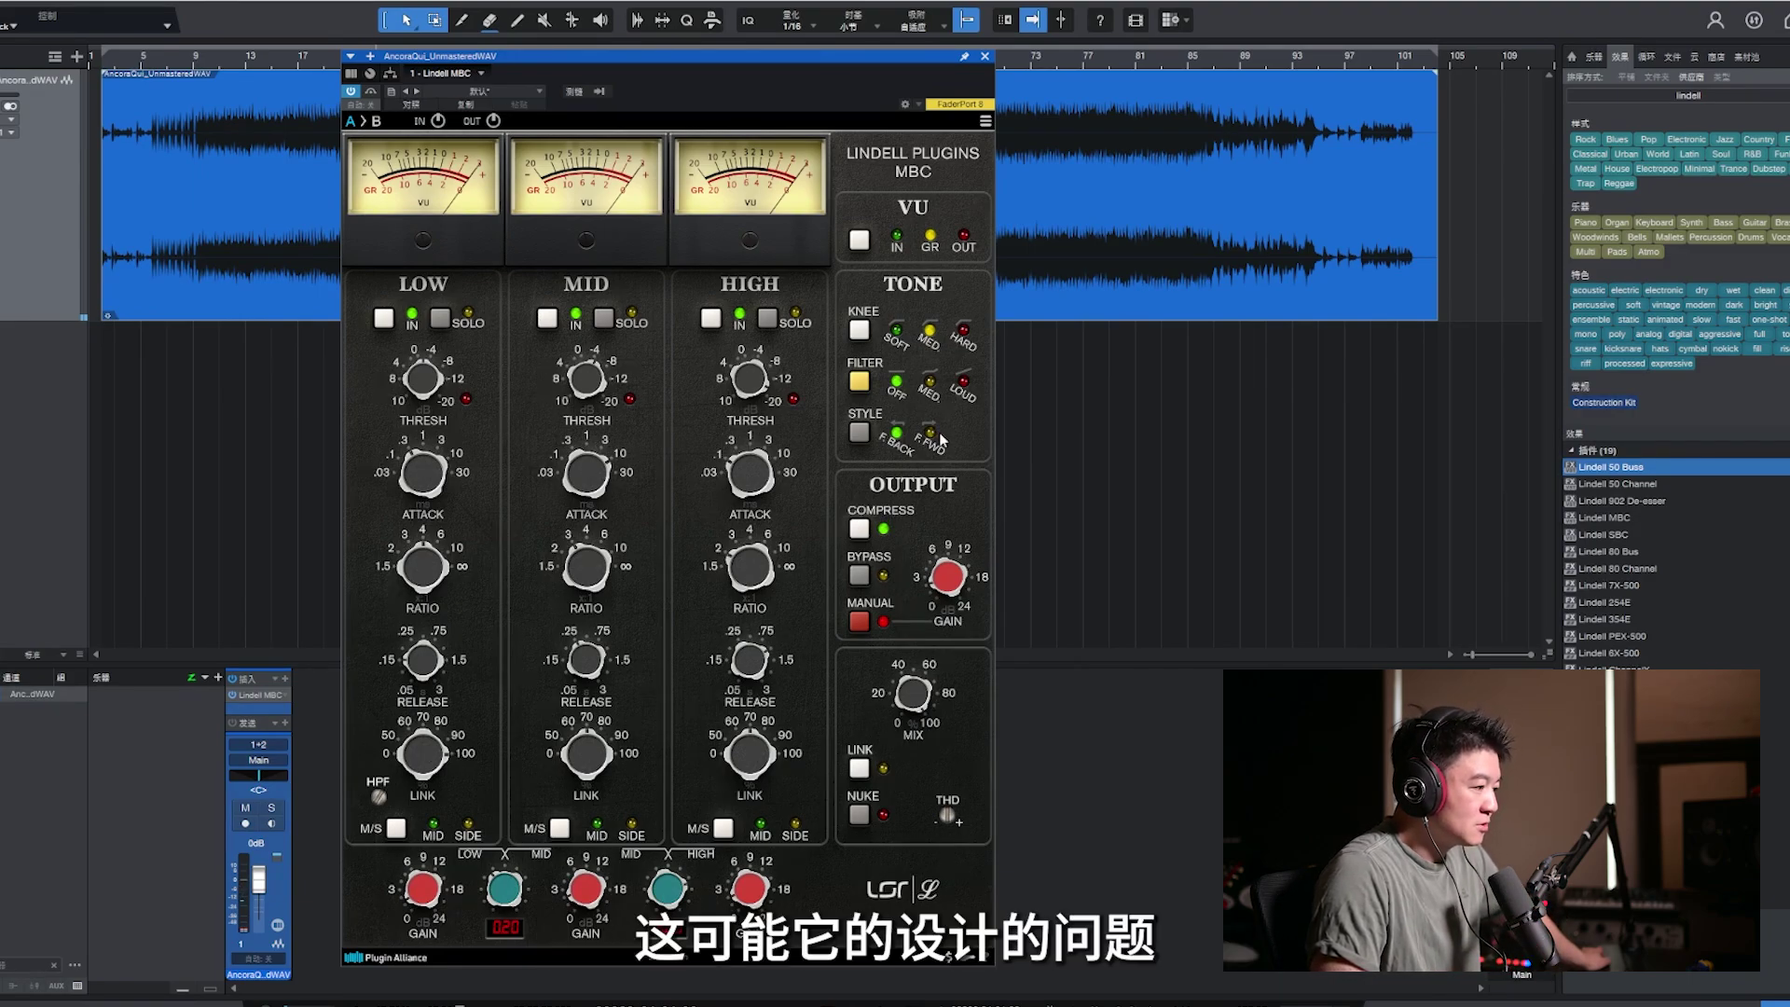
left_click(857, 535)
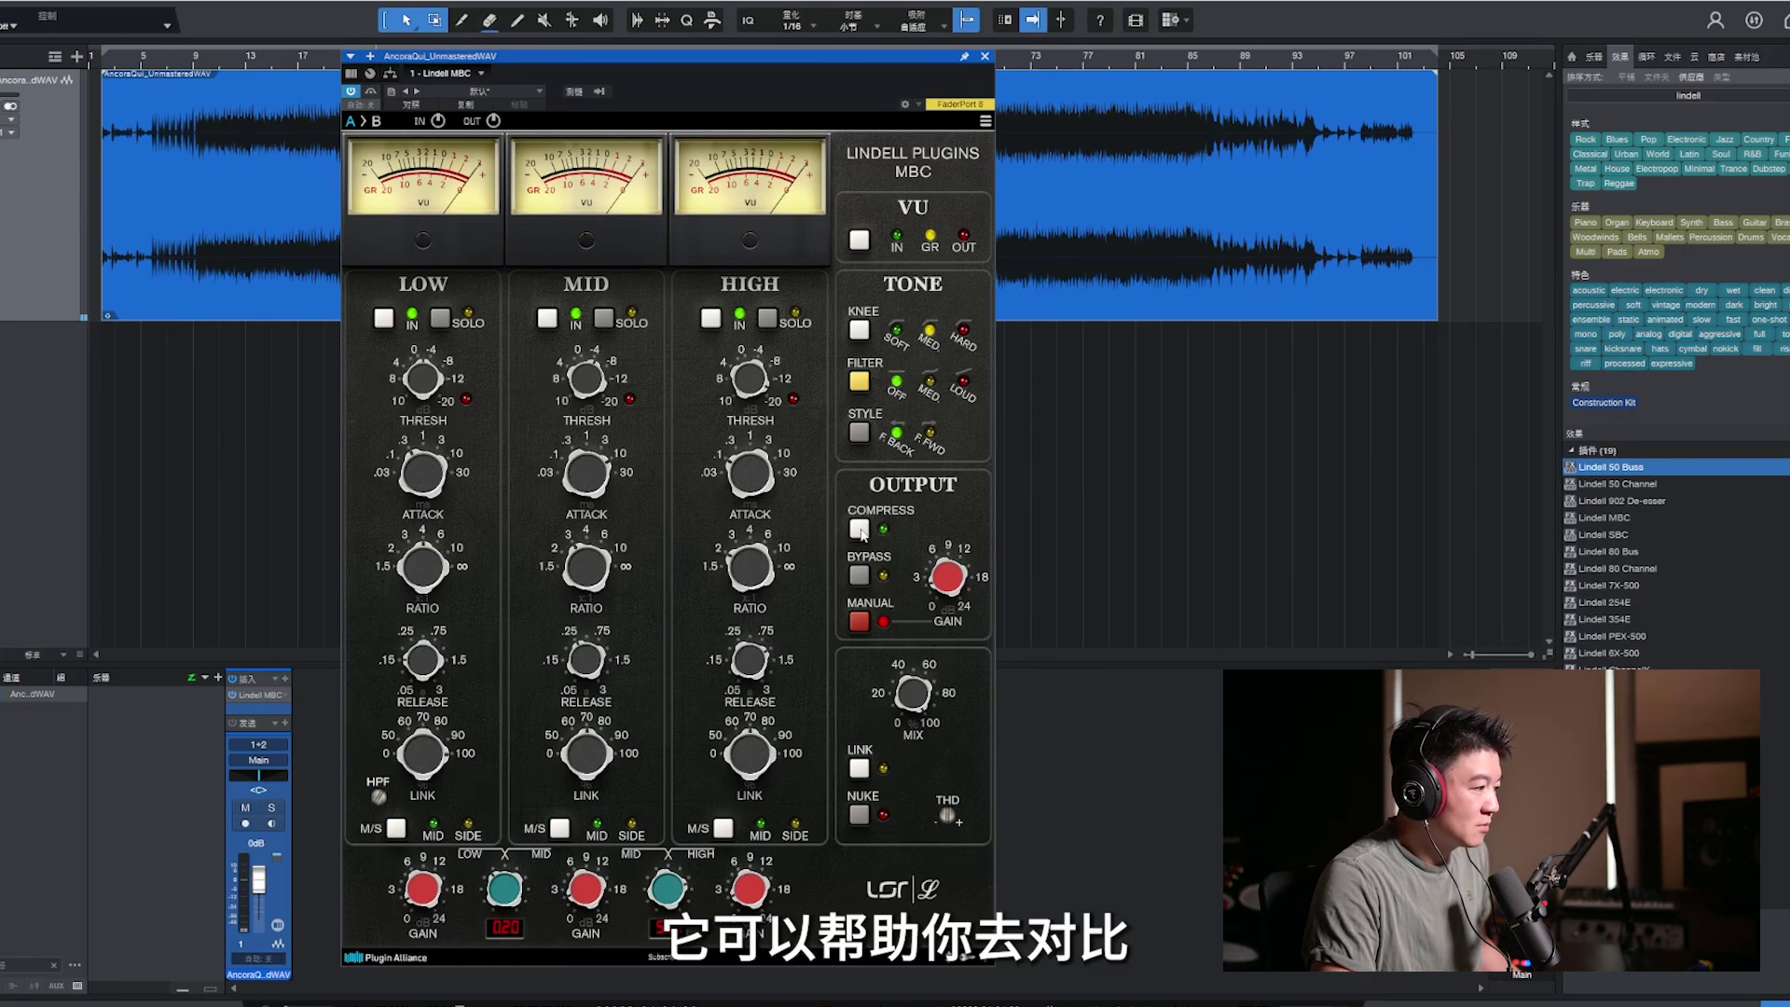
left_click(859, 530)
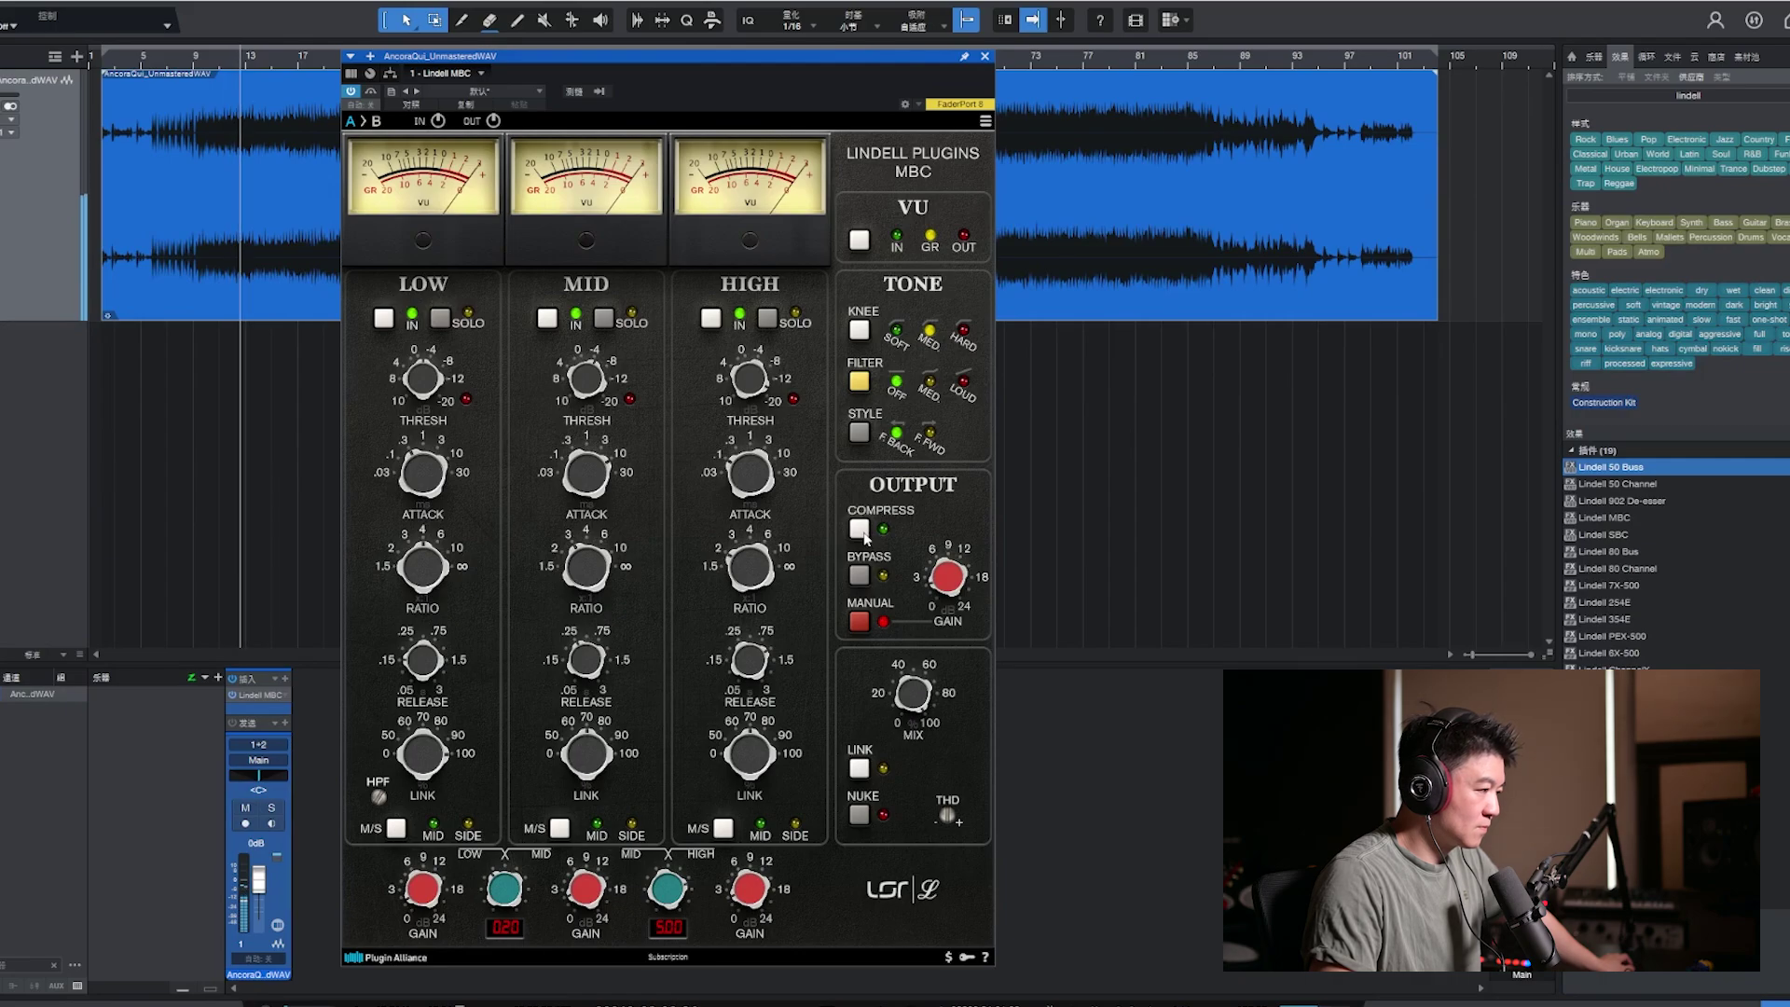
left_click(862, 531)
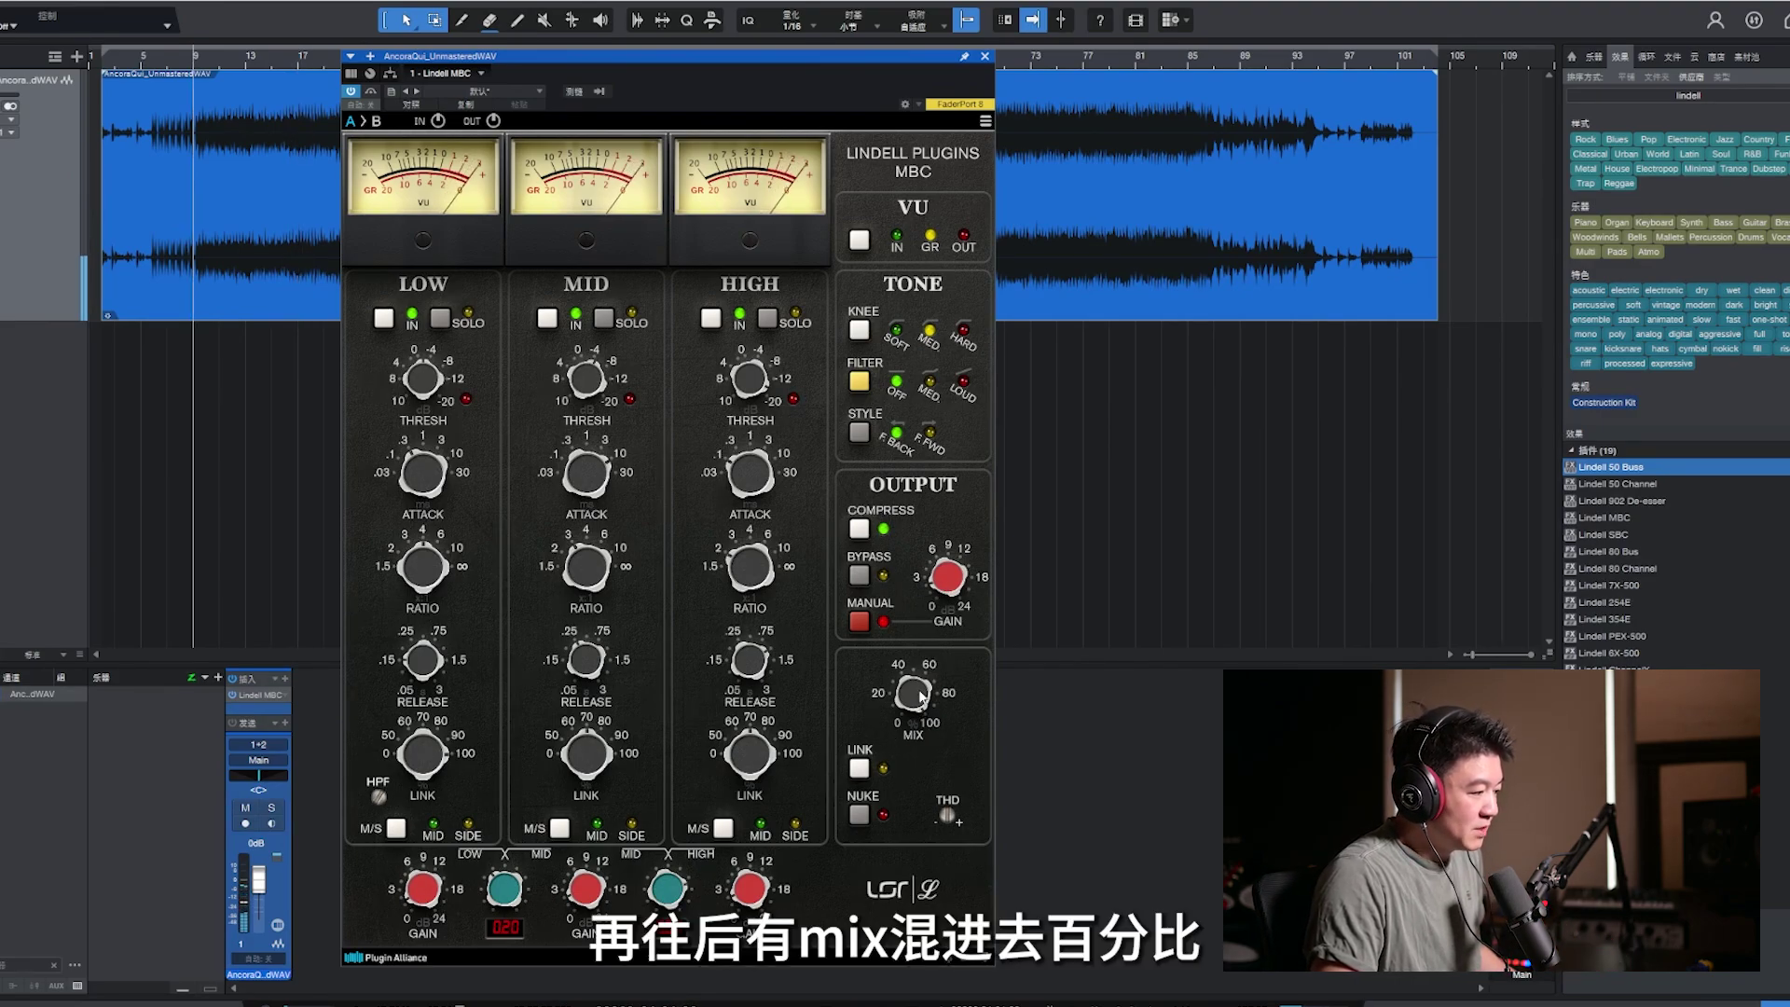
Turn on LINK for the compressor's three bands
left_click(858, 767)
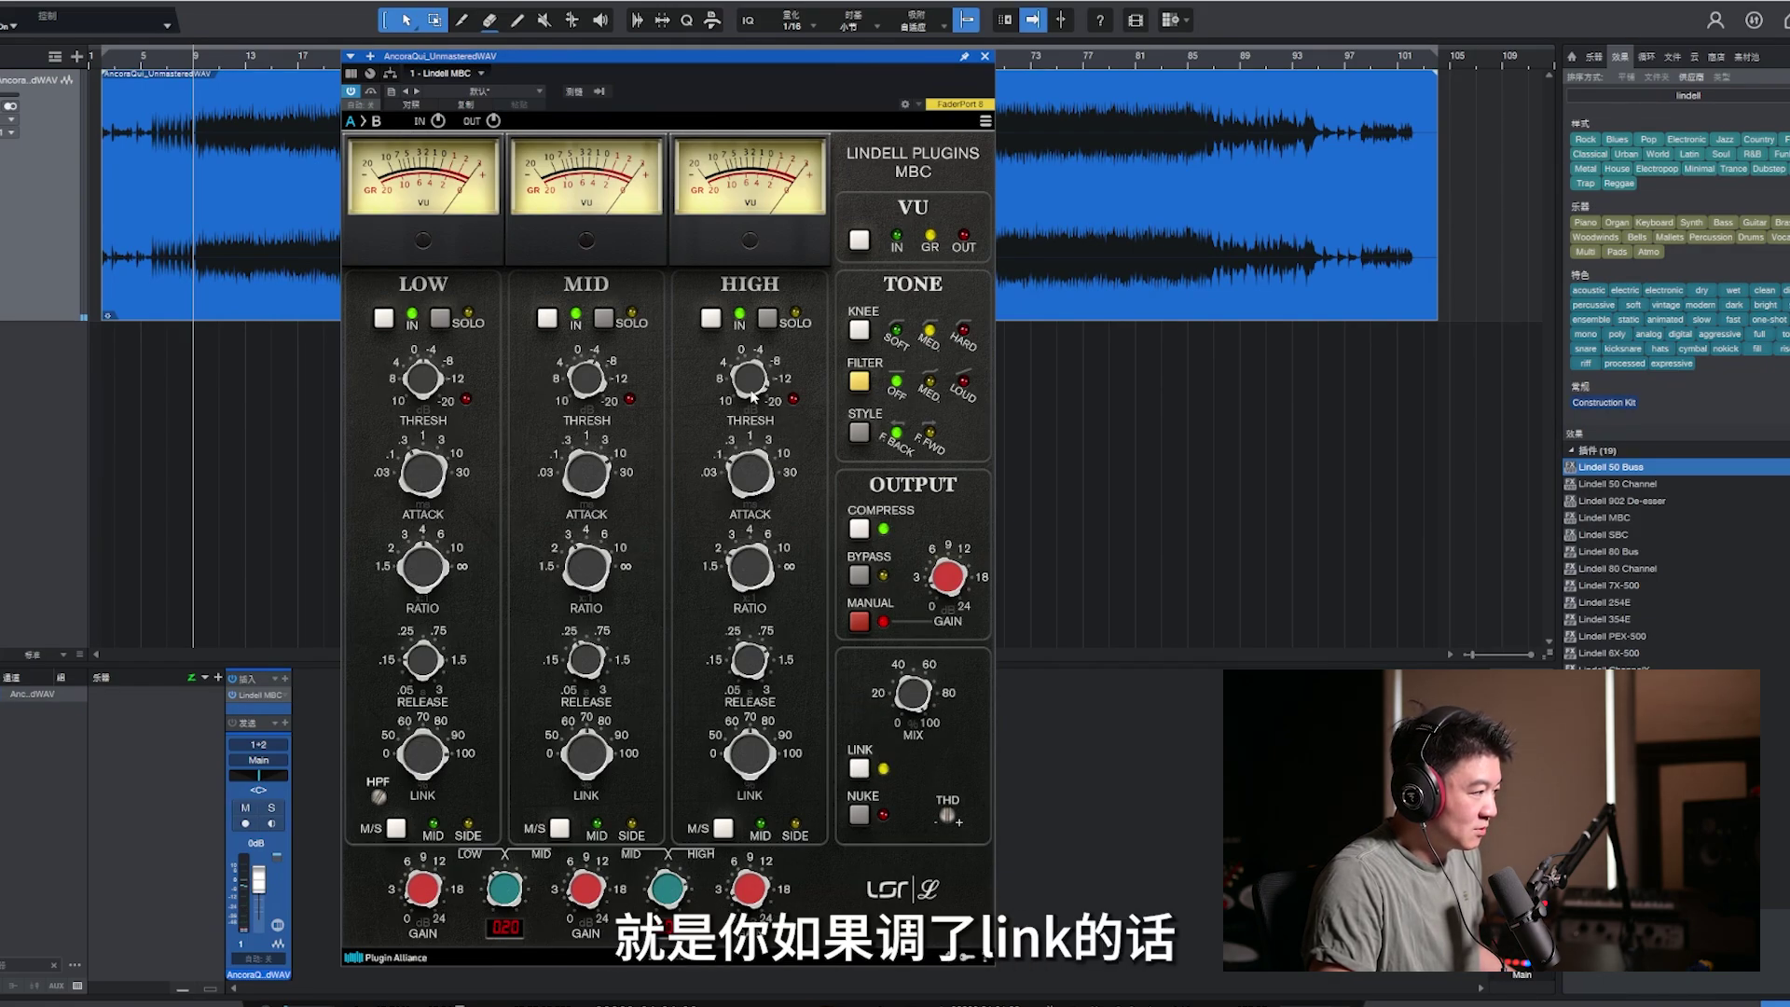
Adjust the high band's threshold with LINK engaged to demonstrate the linked bands
mouse_move(746, 388)
left_click_drag(748, 383, 754, 368)
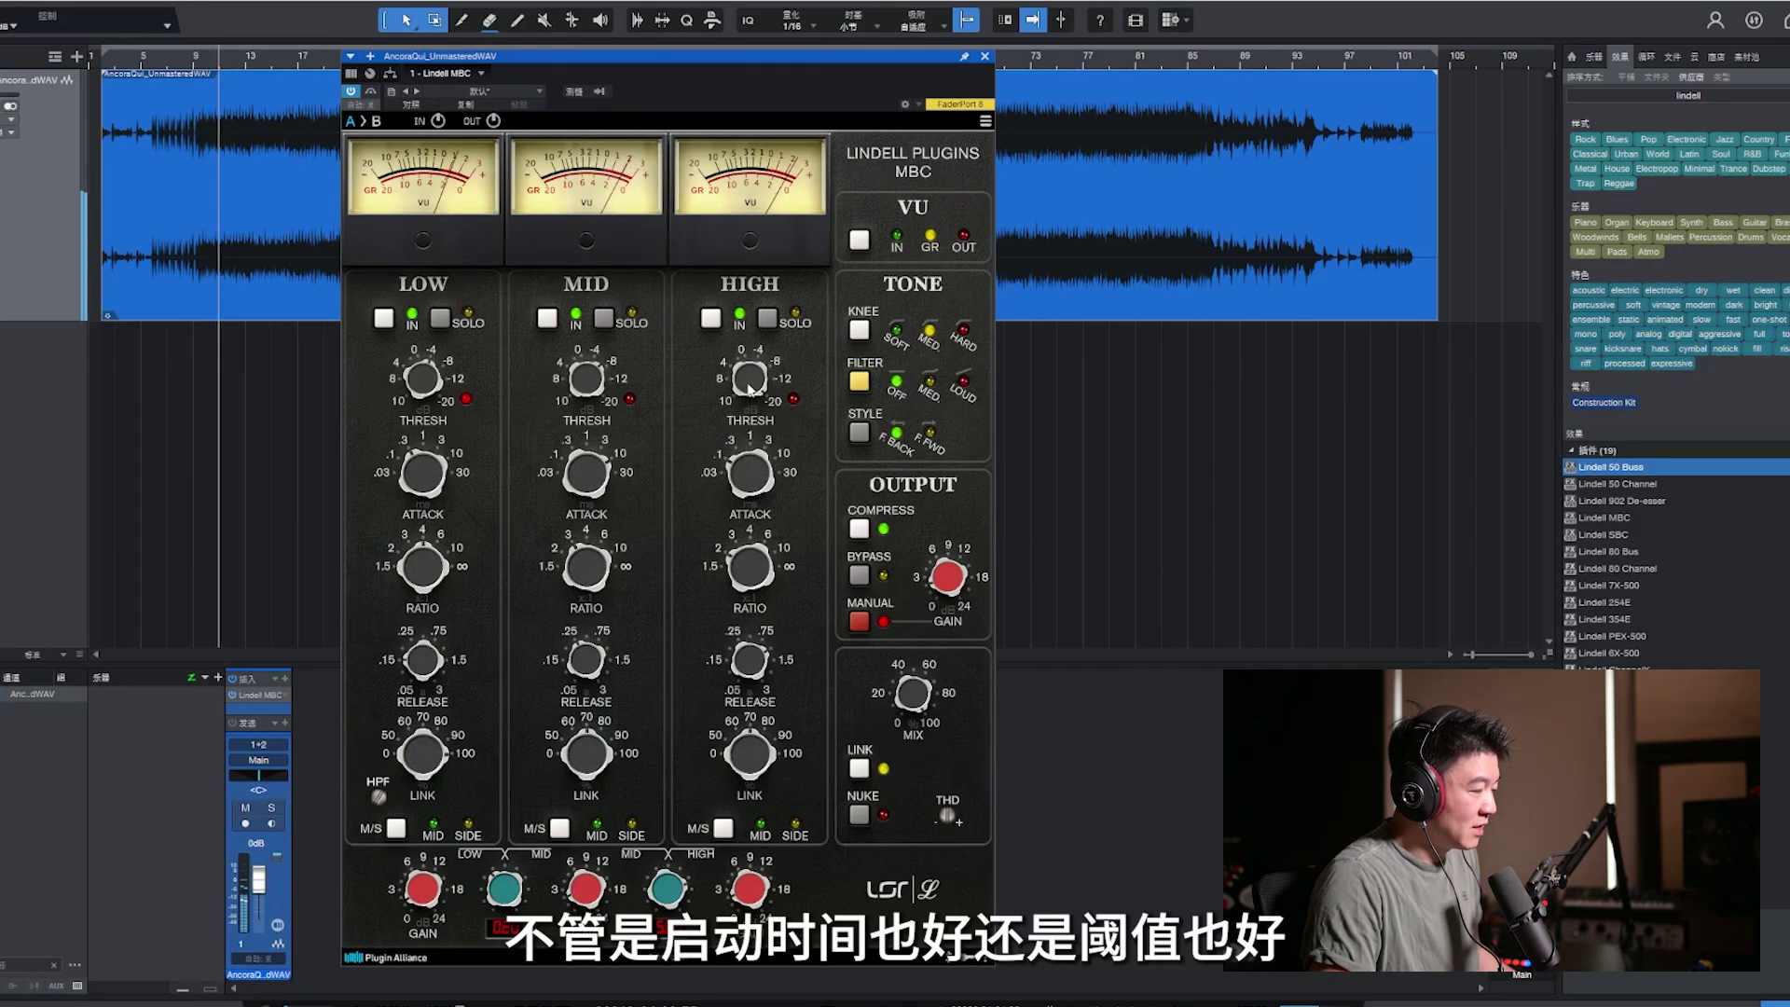
Turn on NUKE and toggle the plug-in's bypass to compare the processed and unprocessed sound
left_click(868, 816)
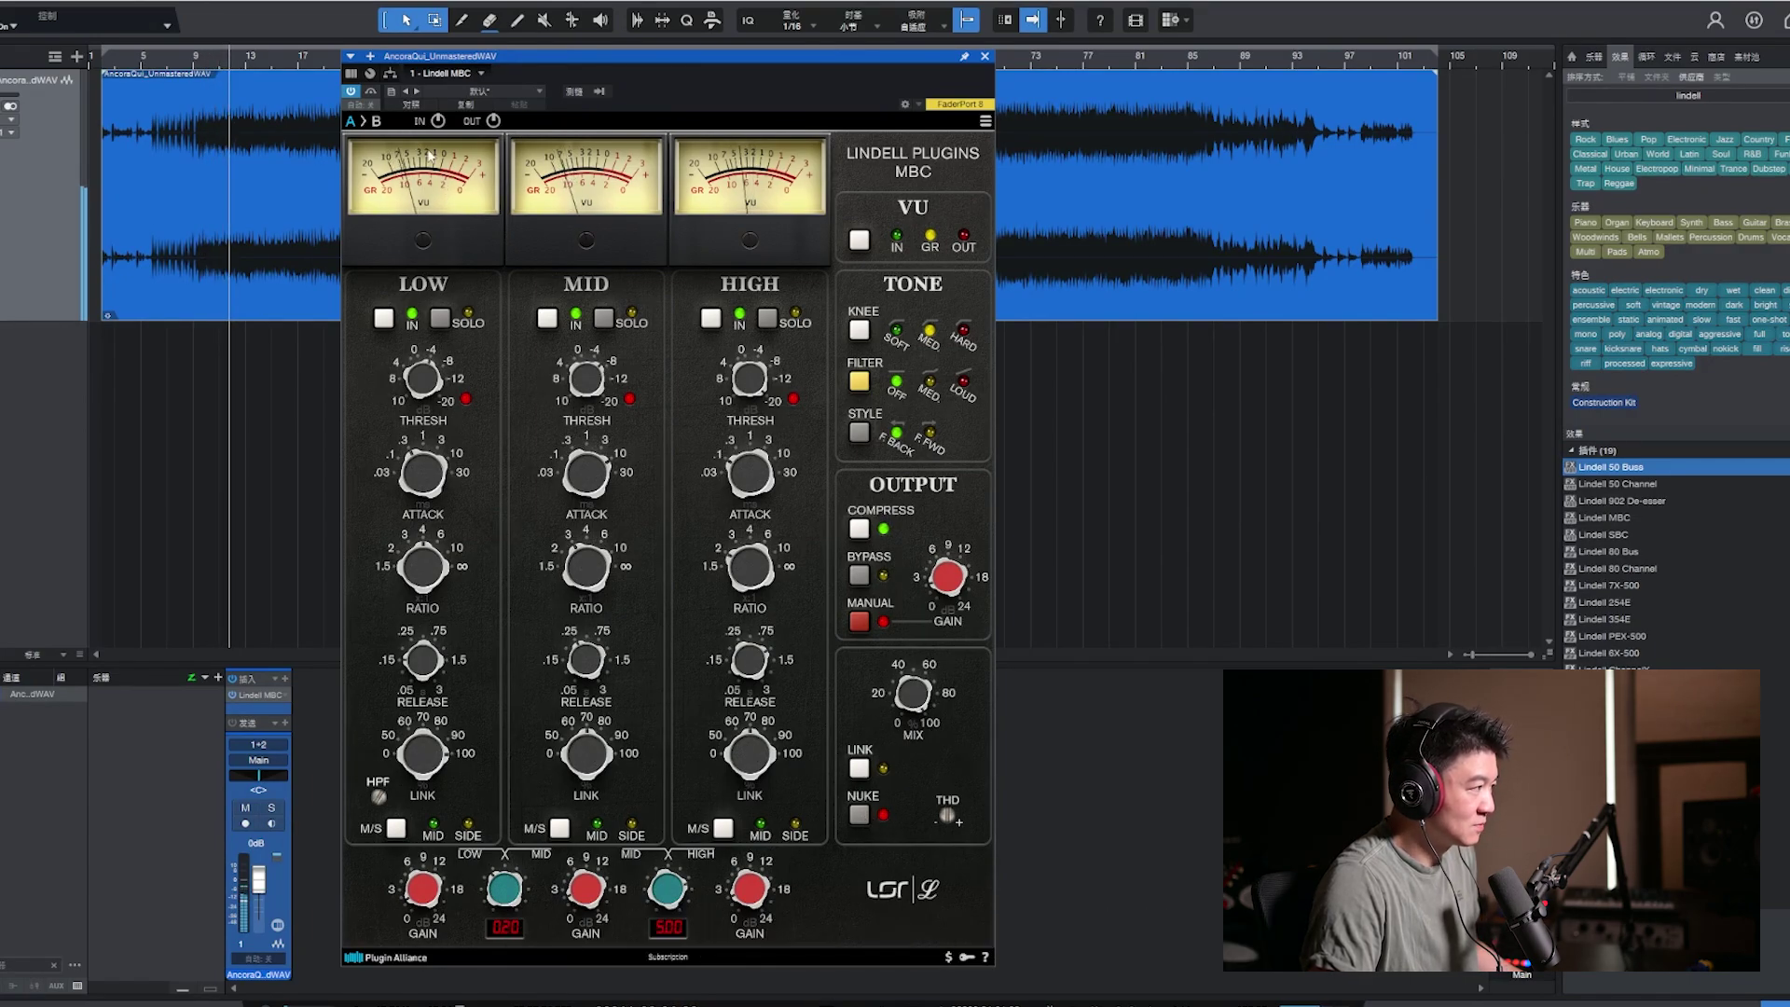
left_click(351, 88)
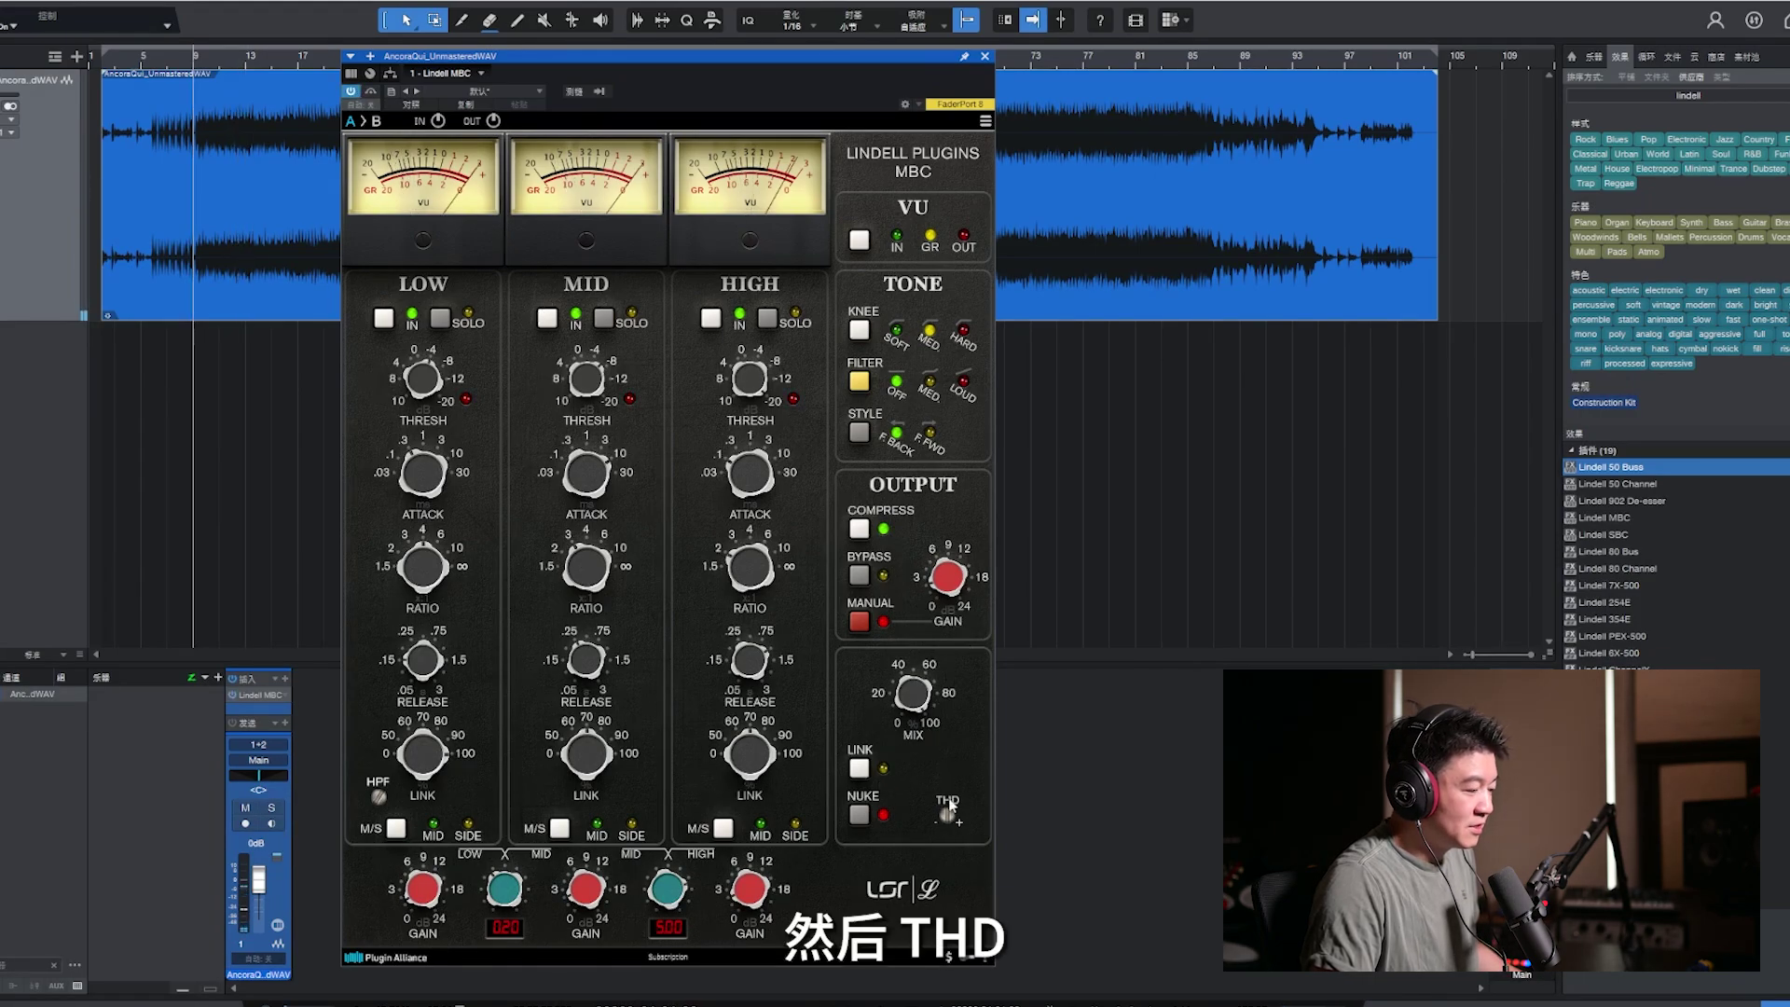
Try different THD amounts, including about -3.84 dB, to vary the density of the sound
mouse_move(947, 817)
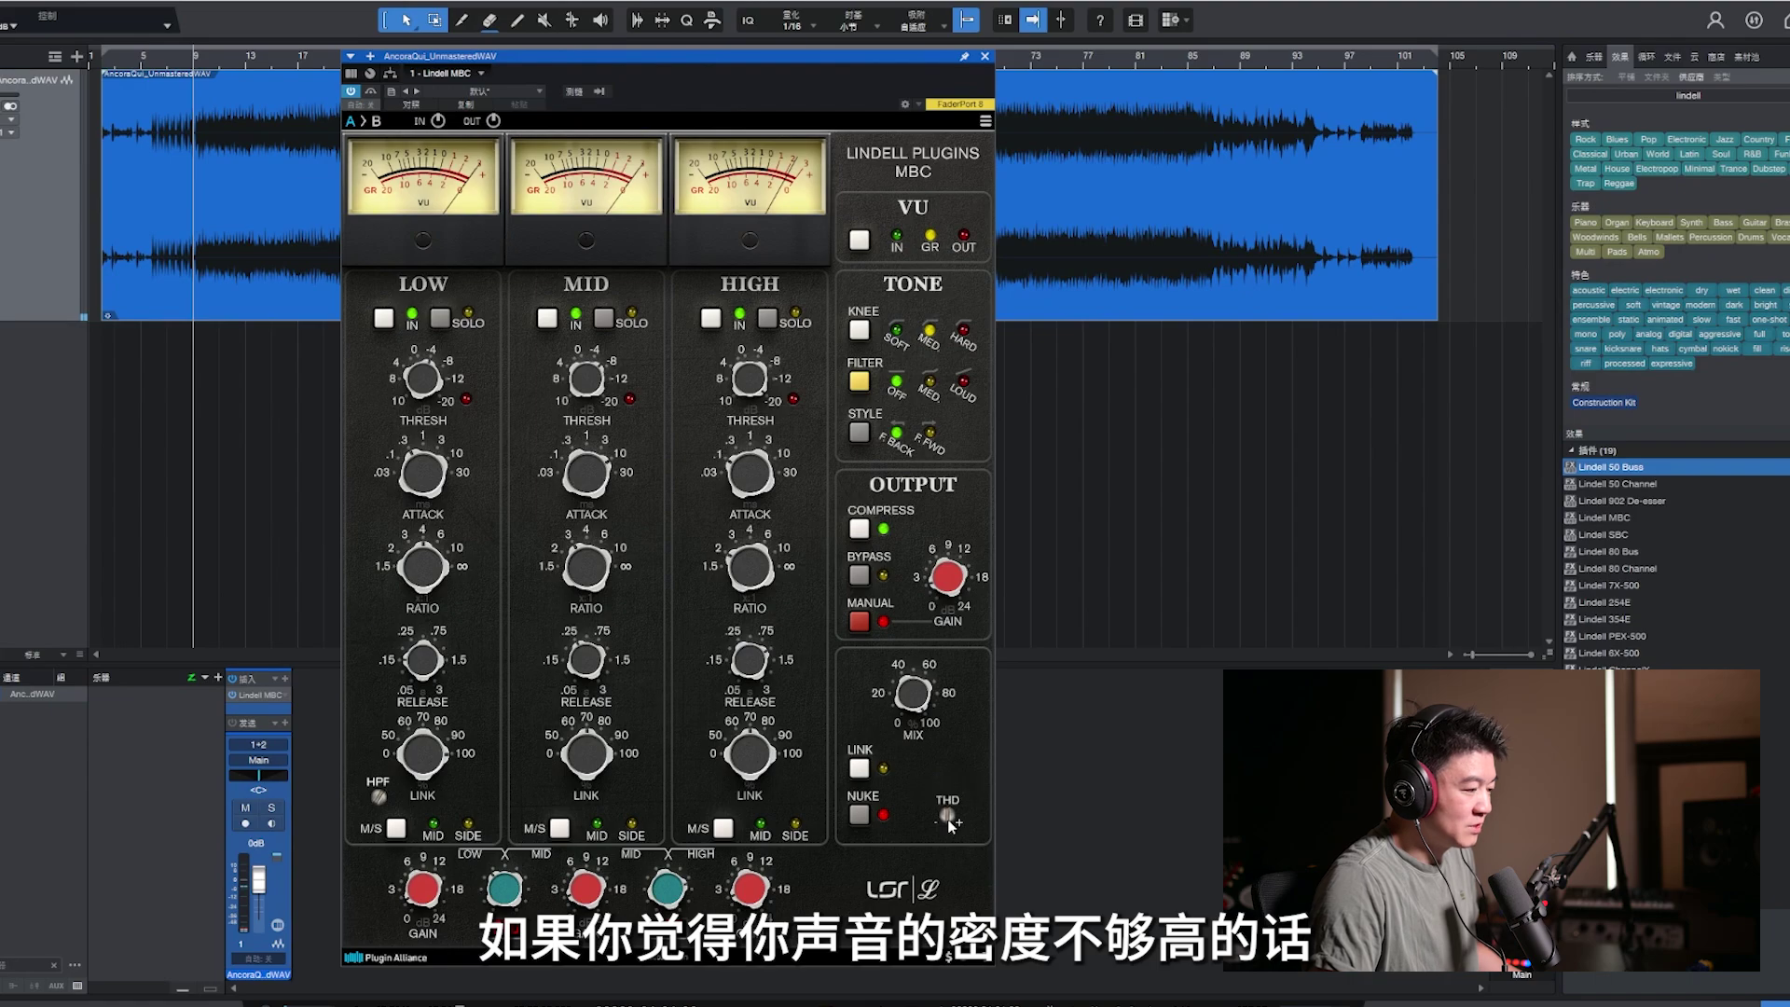
left_click_drag(951, 799, 964, 749)
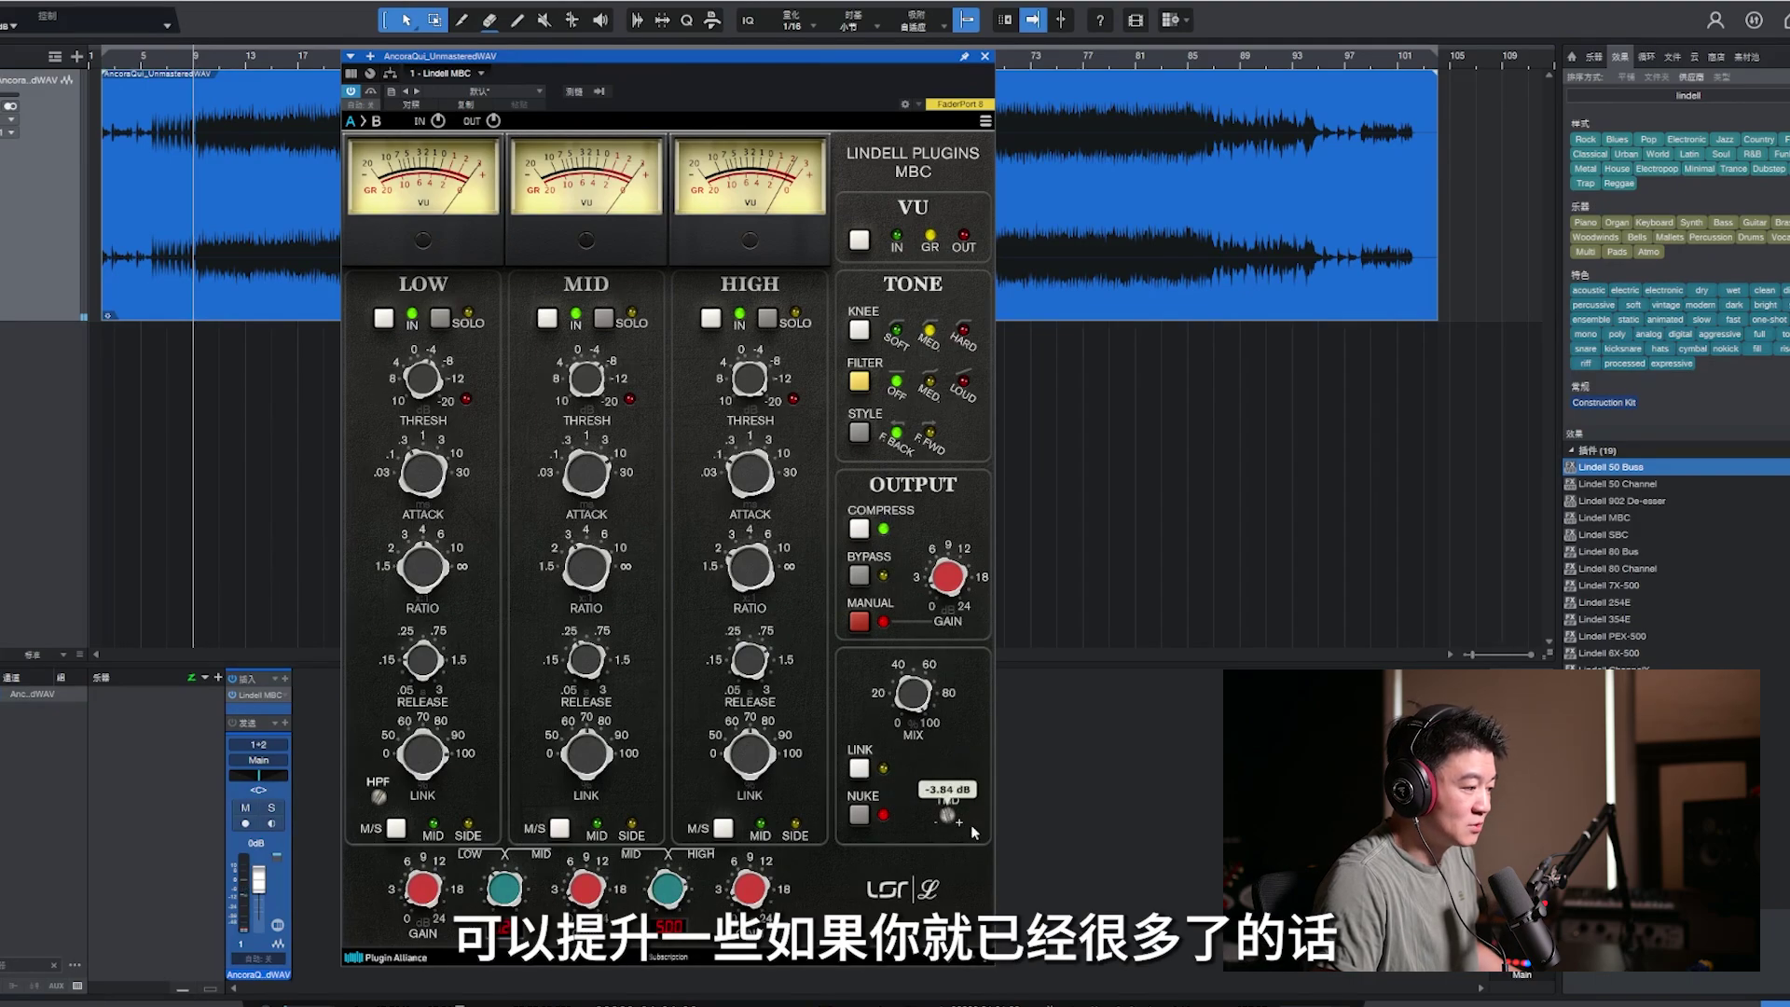
mouse_move(955, 822)
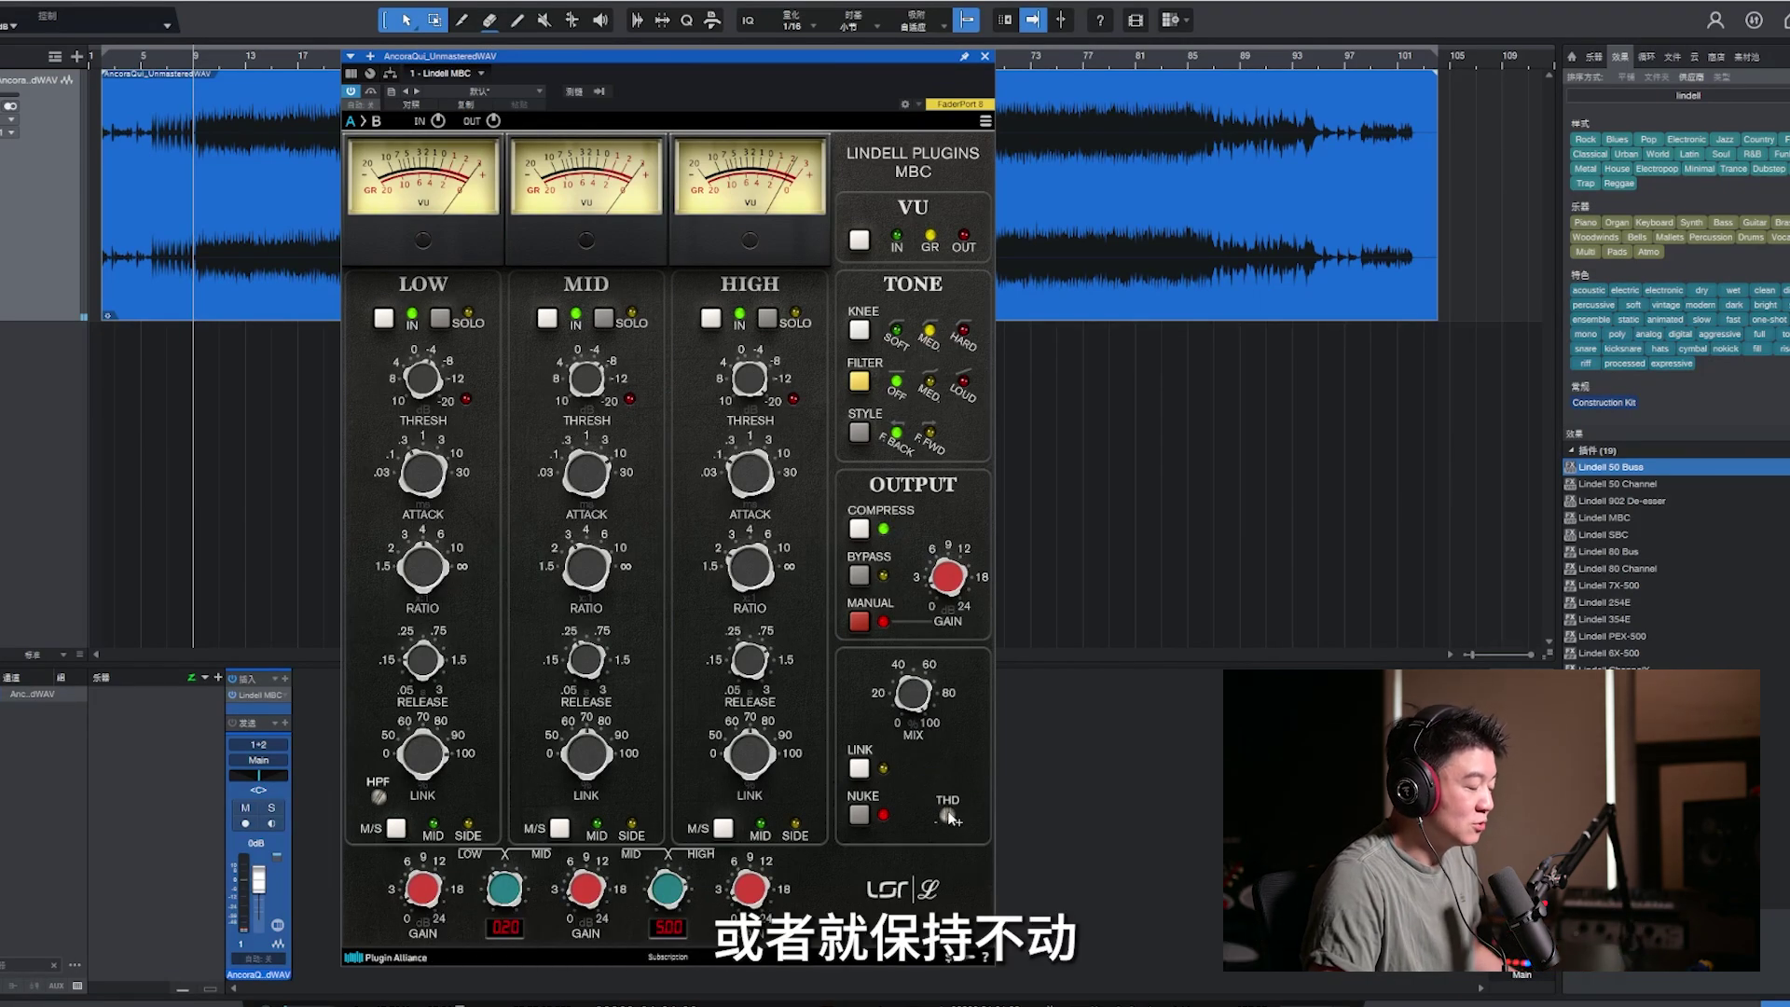
Set the plug-in's oversampling to 8x and switch its internal noise off
left_click(985, 121)
mouse_move(886, 182)
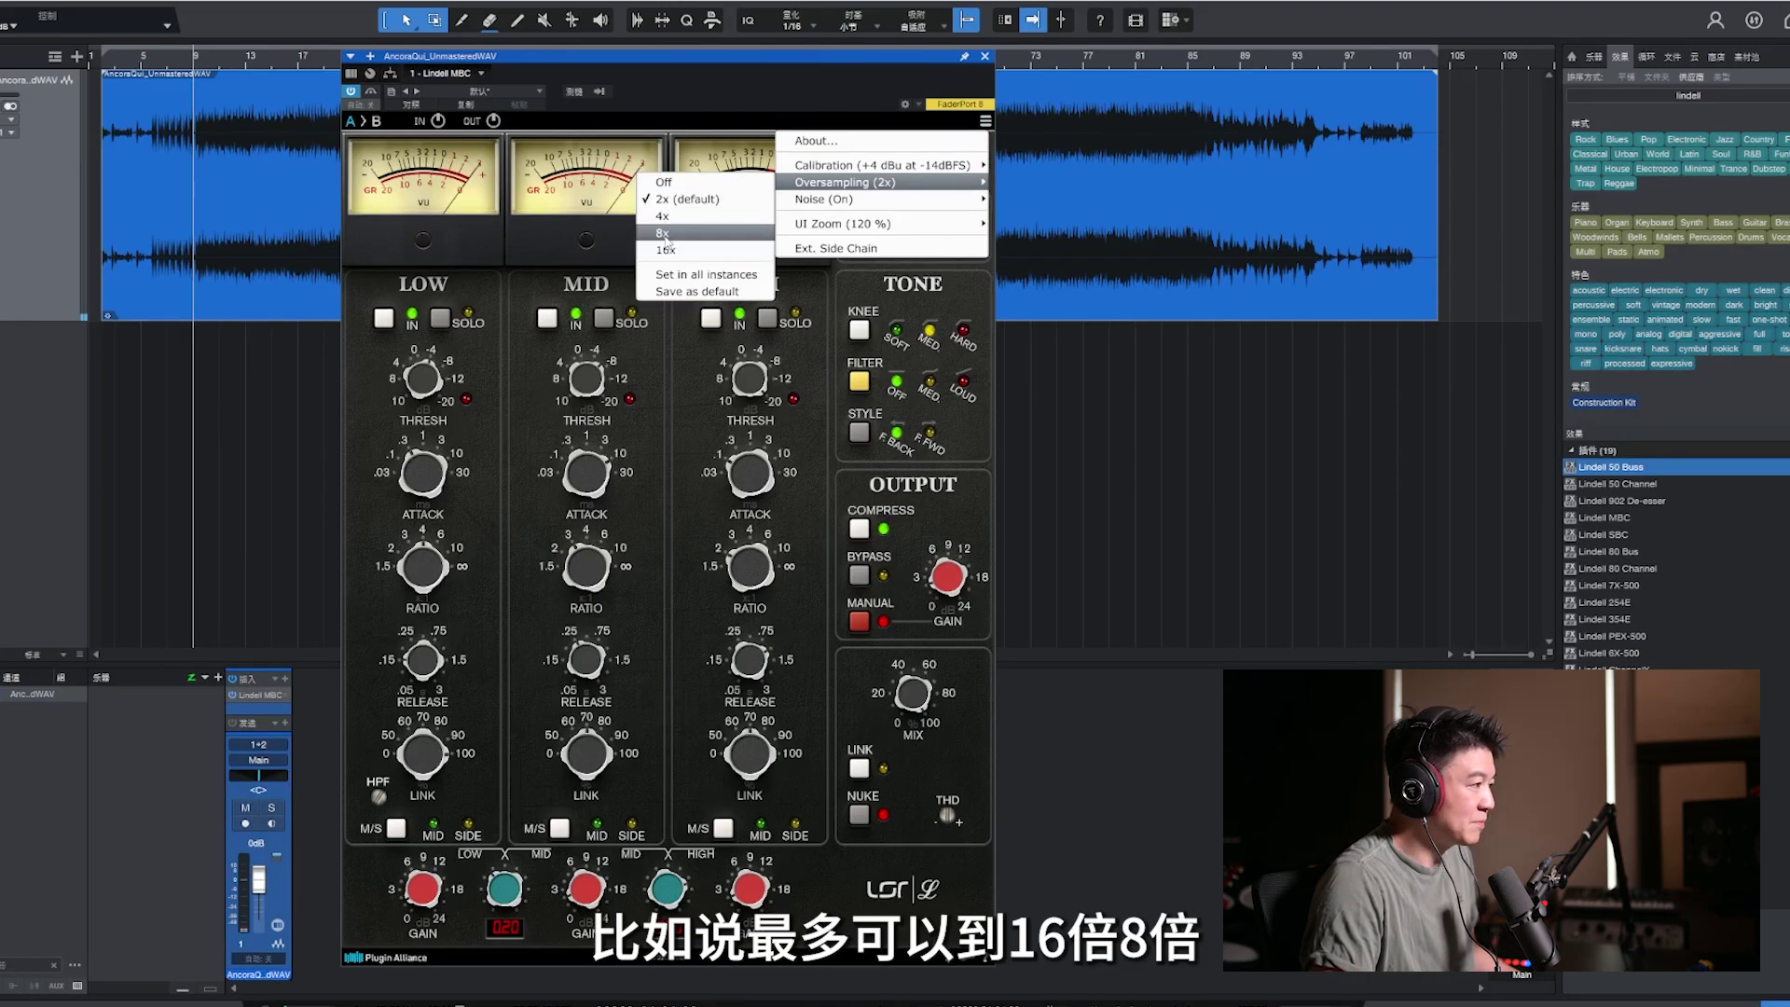
left_click(664, 233)
mouse_move(792, 198)
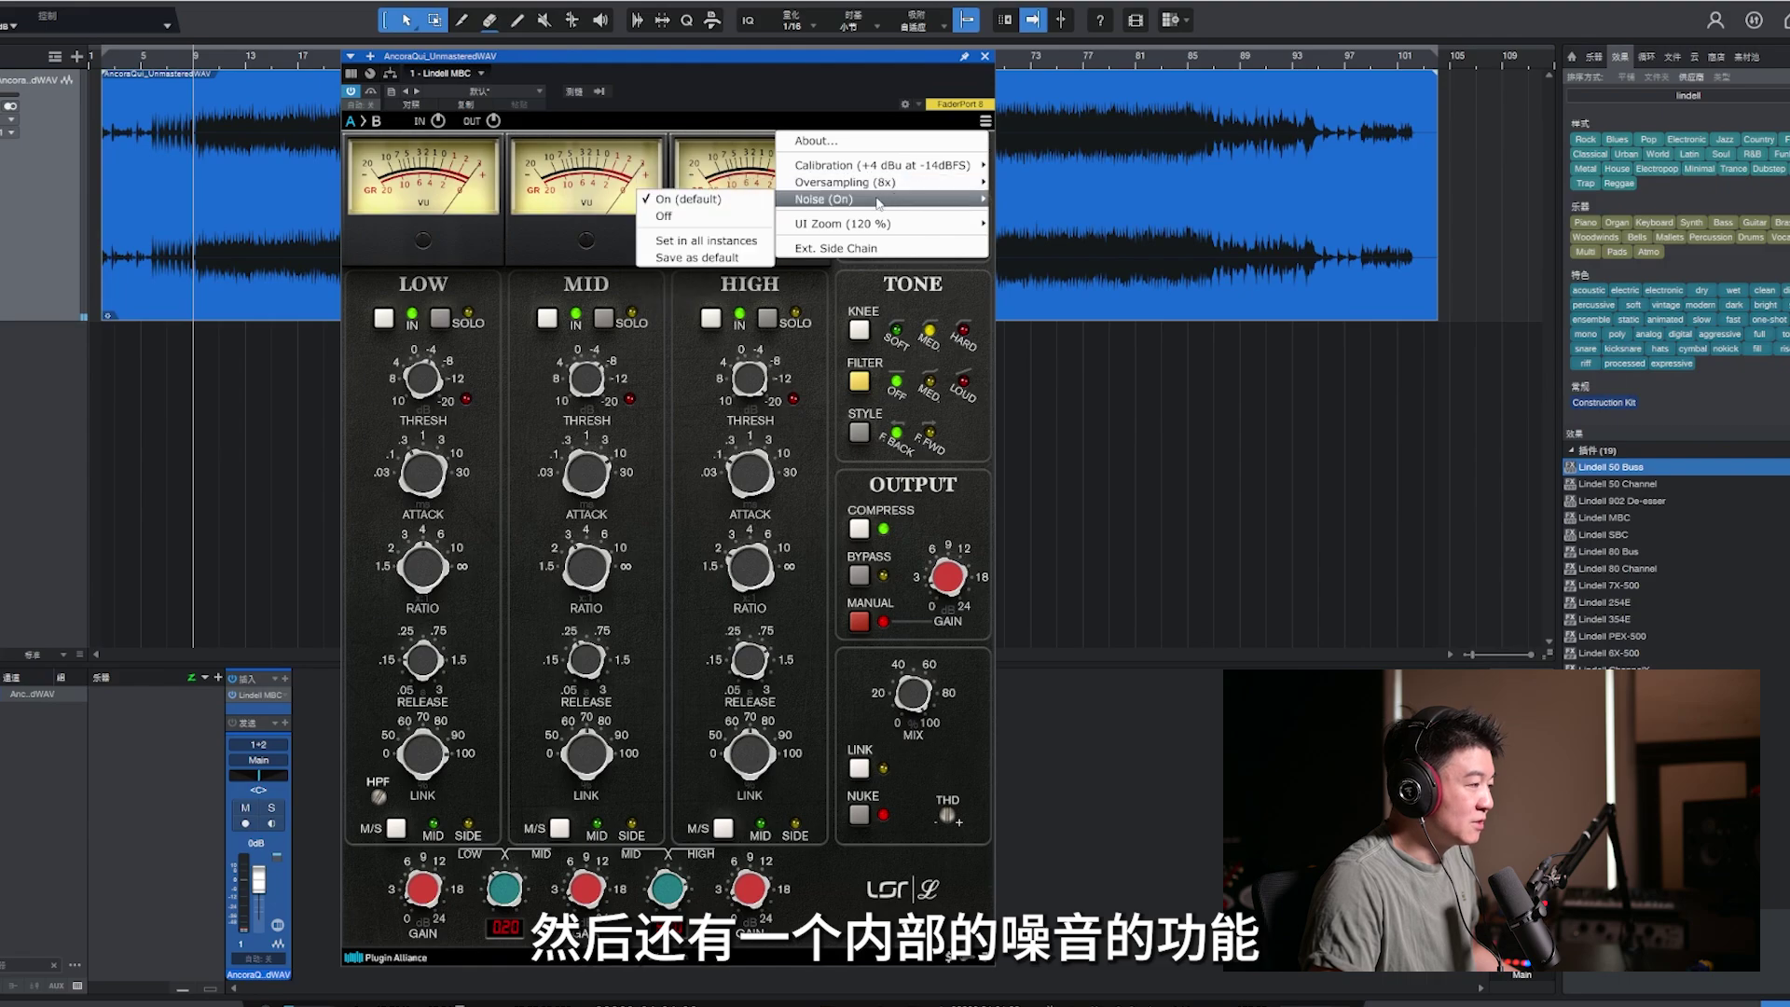
left_click(698, 216)
Set the plug-in's calibration to -18 dBFS
left_click(986, 121)
mouse_move(907, 170)
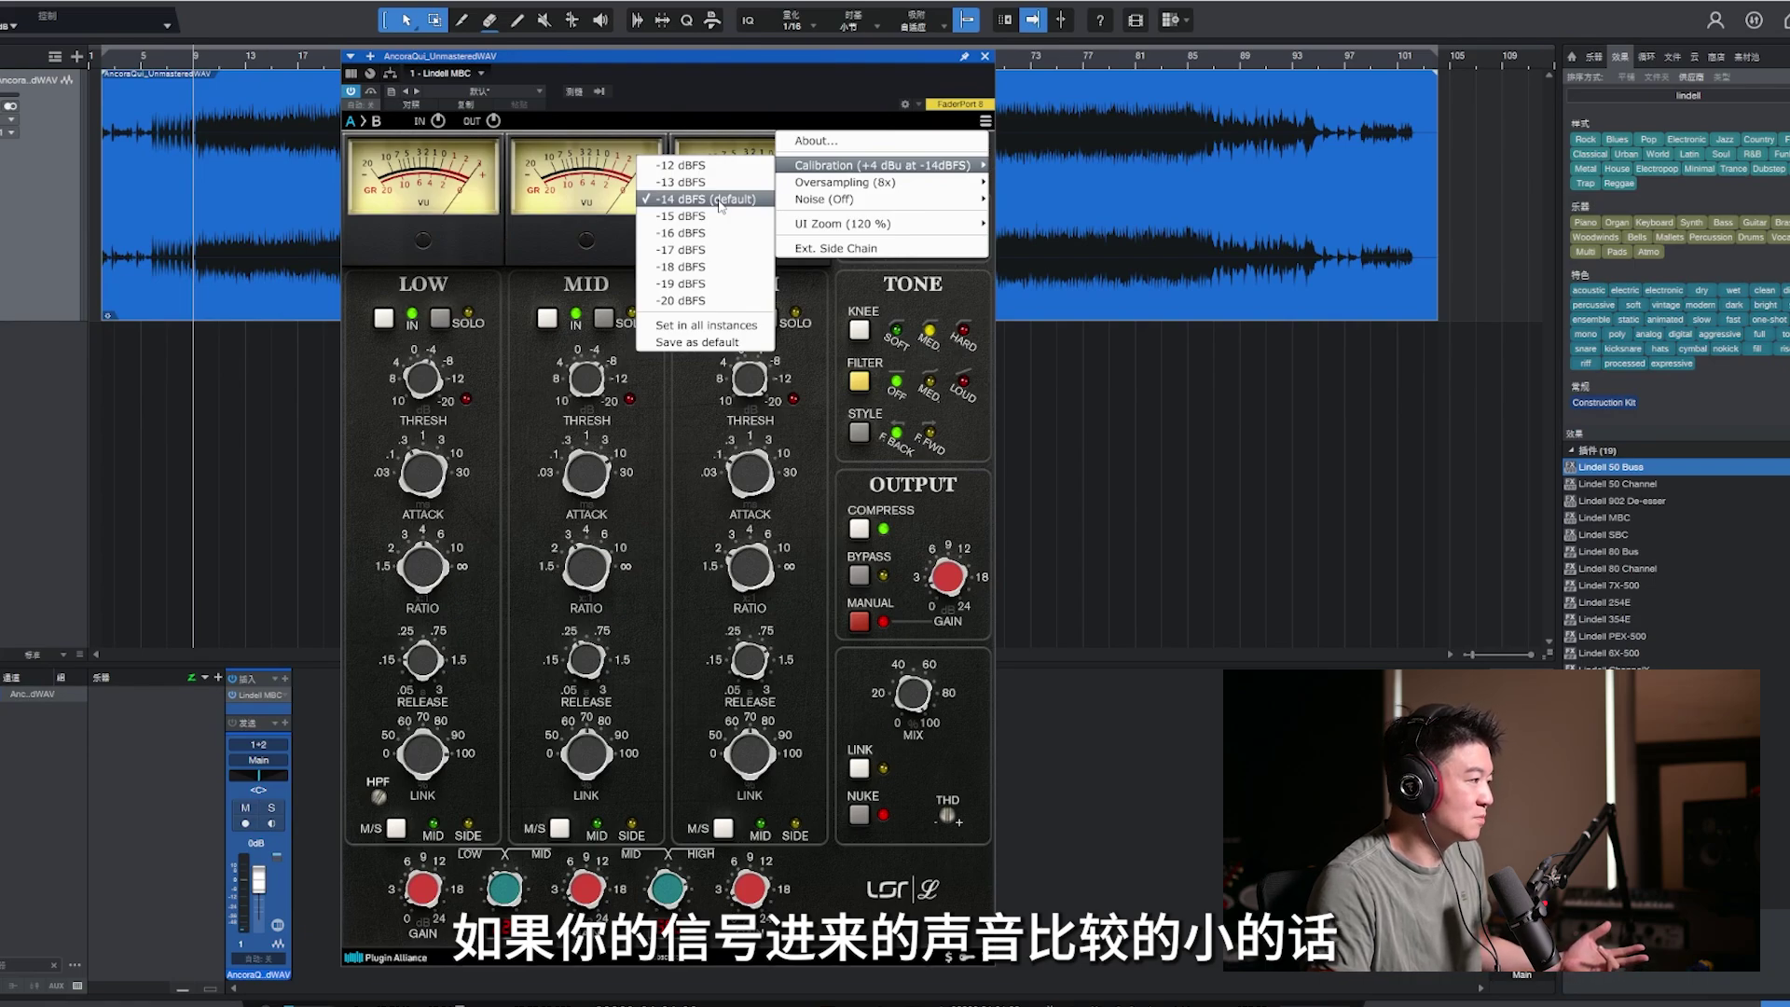
left_click(687, 268)
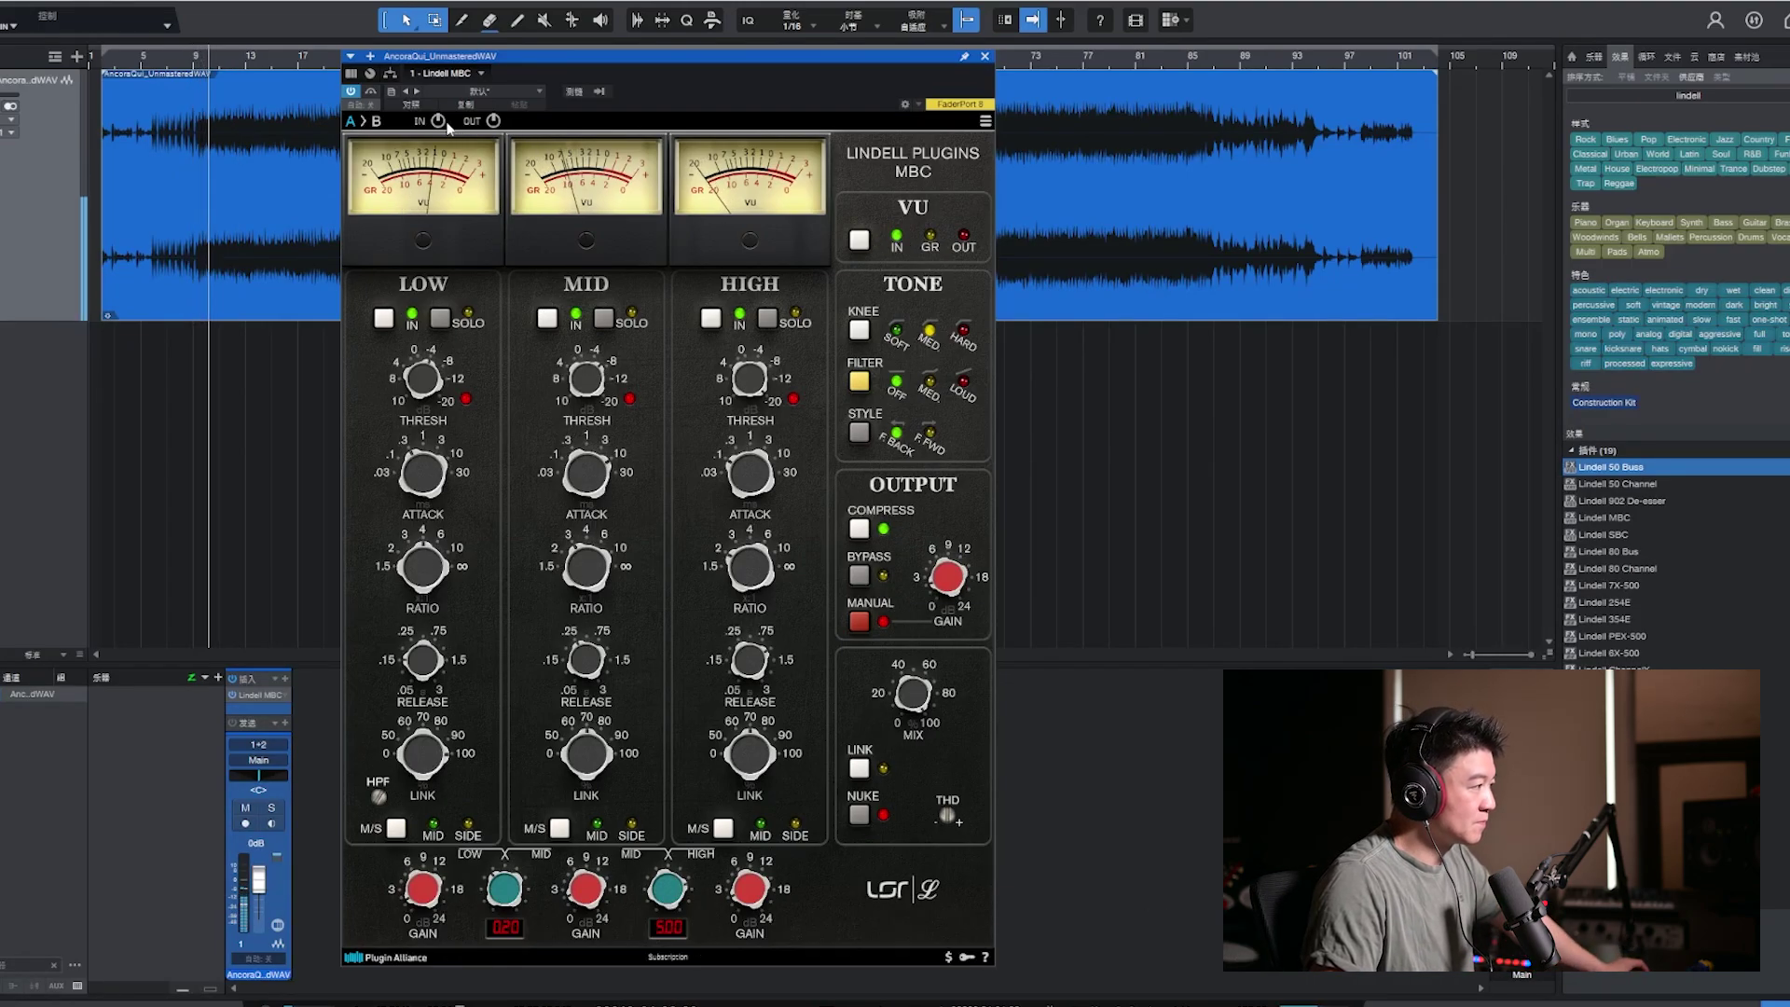
Raise the plug-in's input gain and set the calibration back to the default -14 dBFS
left_click_drag(438, 122, 442, 92)
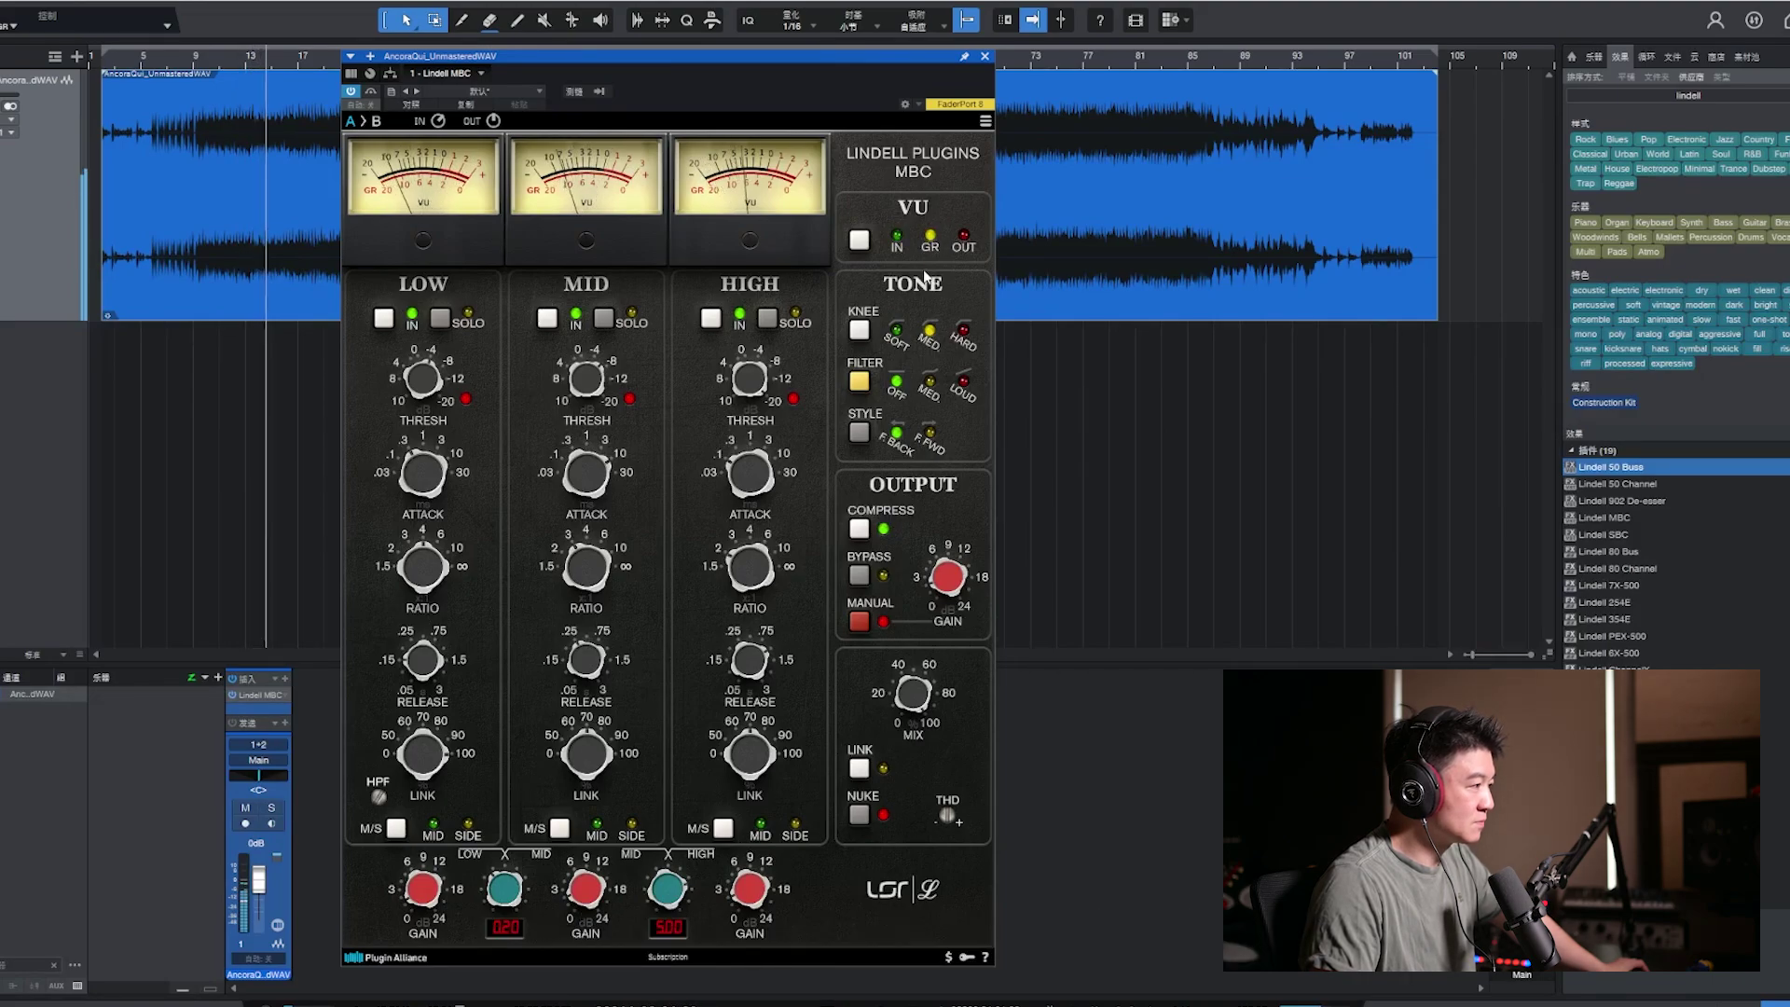
left_click(985, 121)
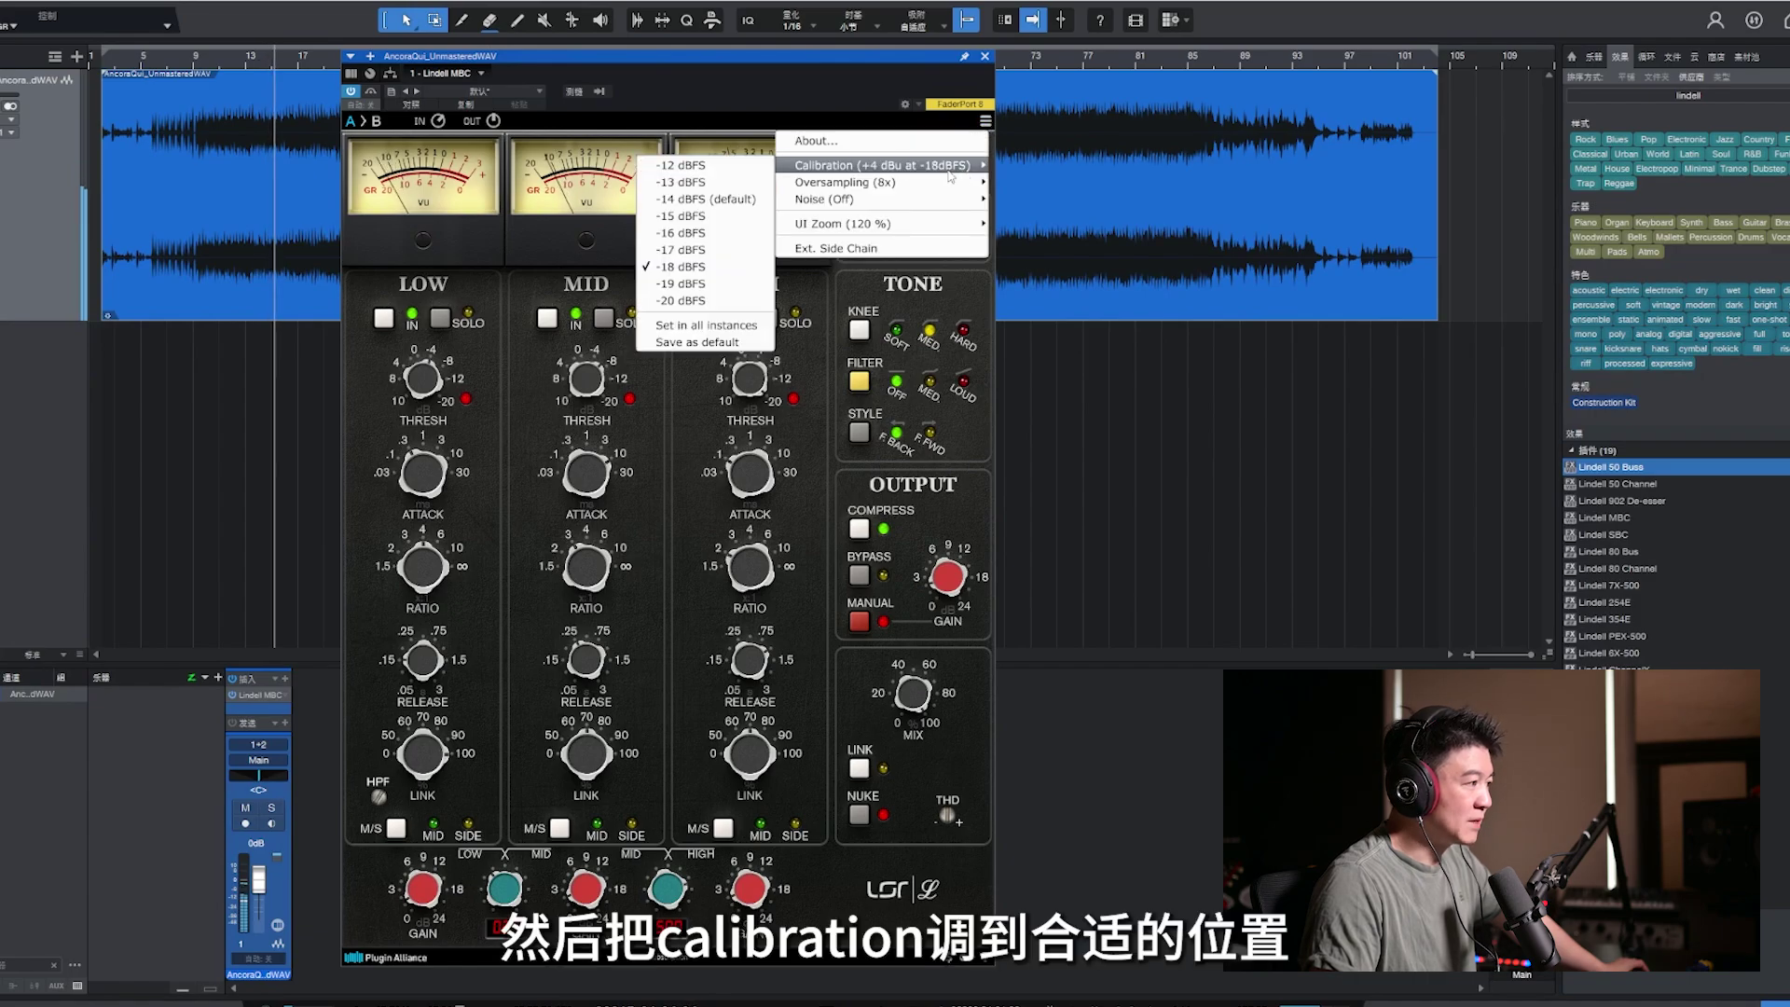
left_click(743, 200)
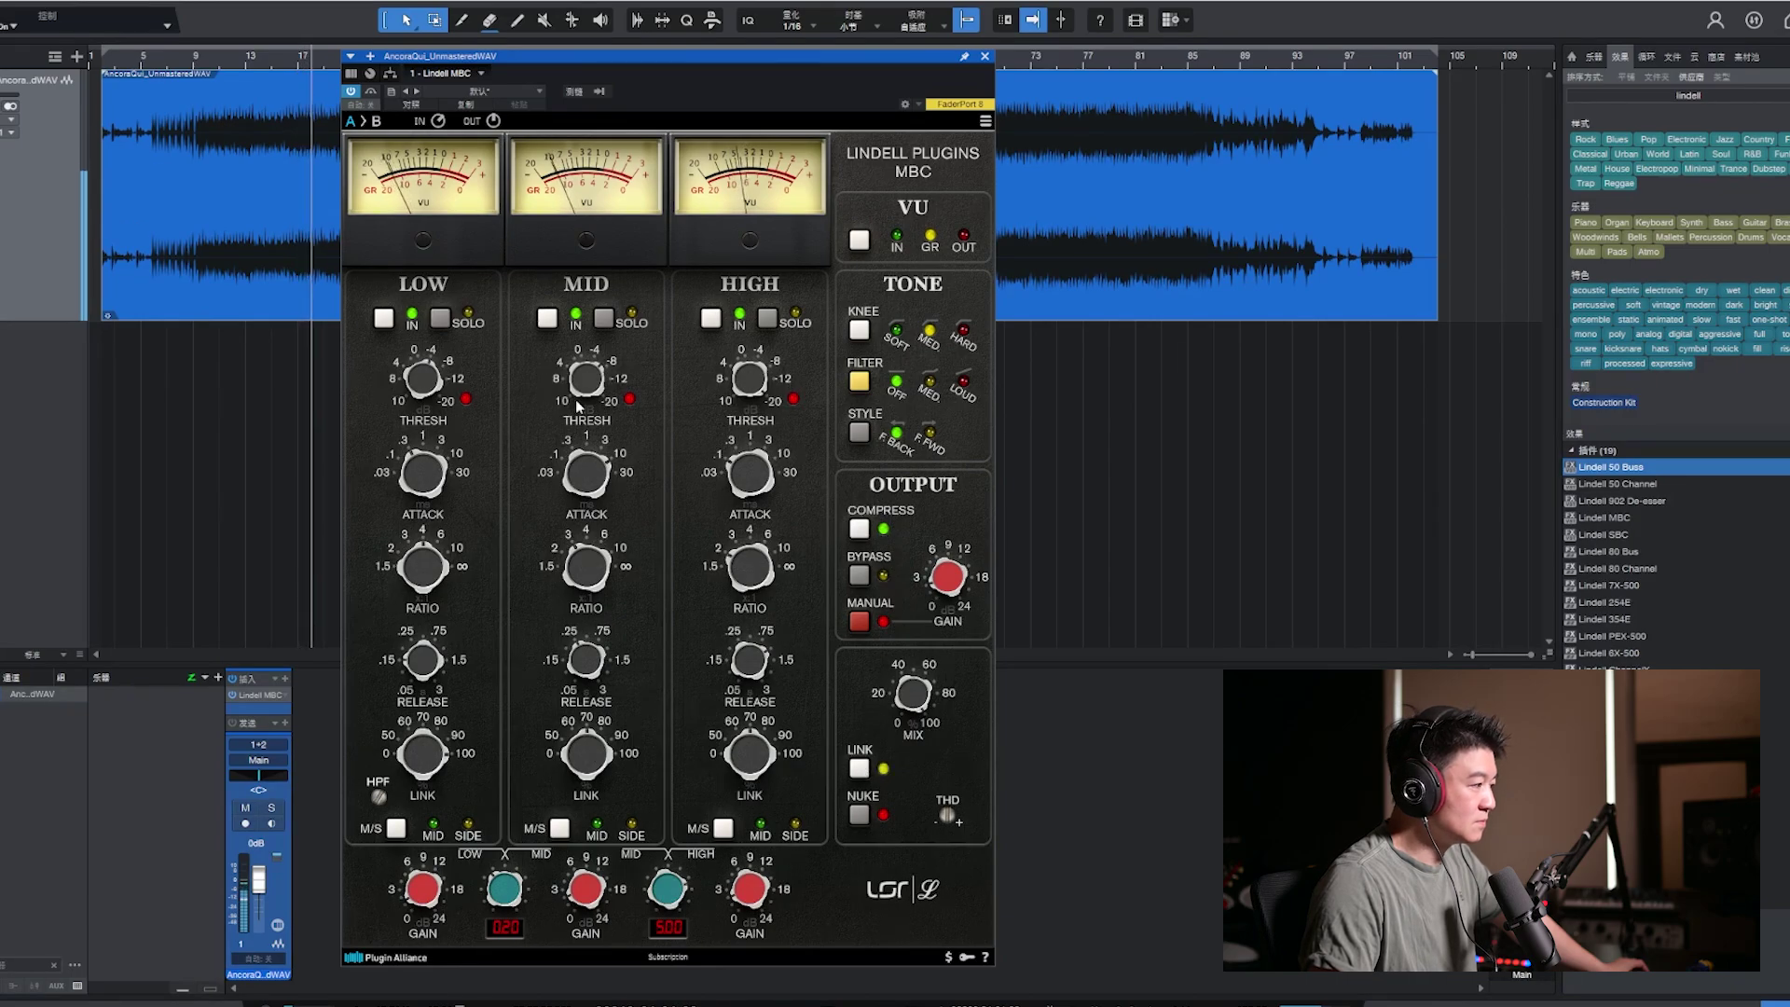
Adjust the mid band's threshold with LINK engaged so all three bands follow
mouse_move(577, 398)
left_click_drag(578, 398, 580, 490)
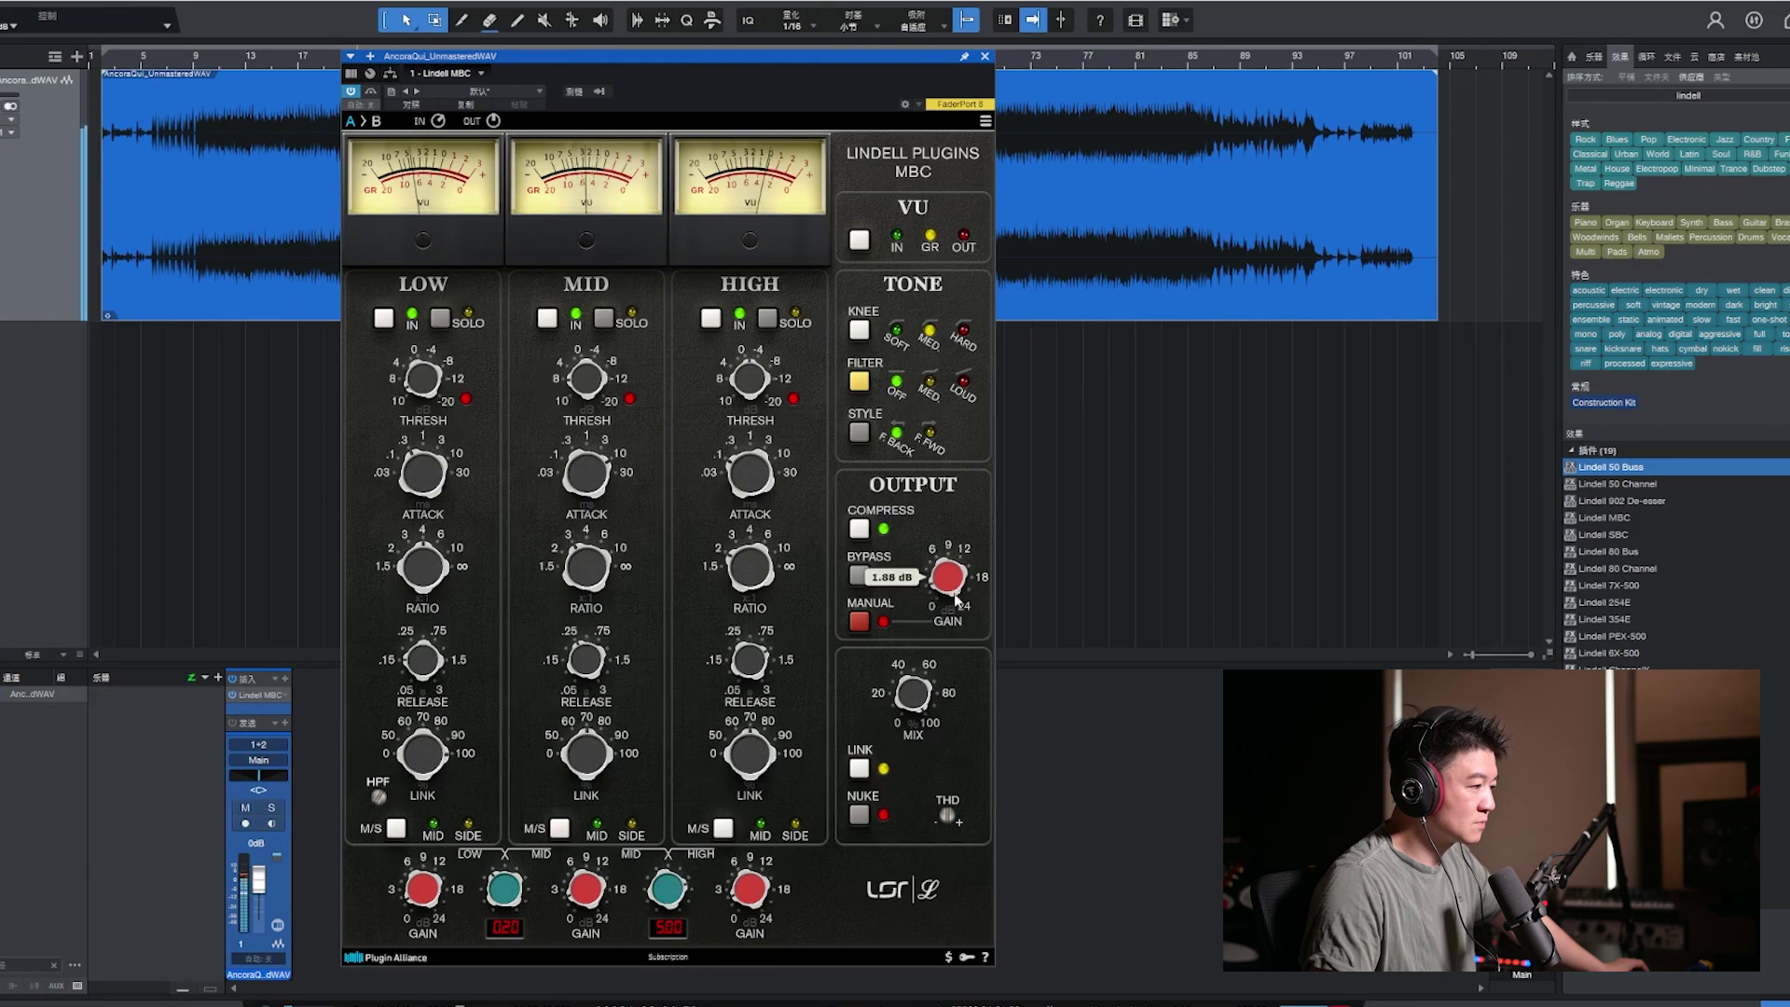